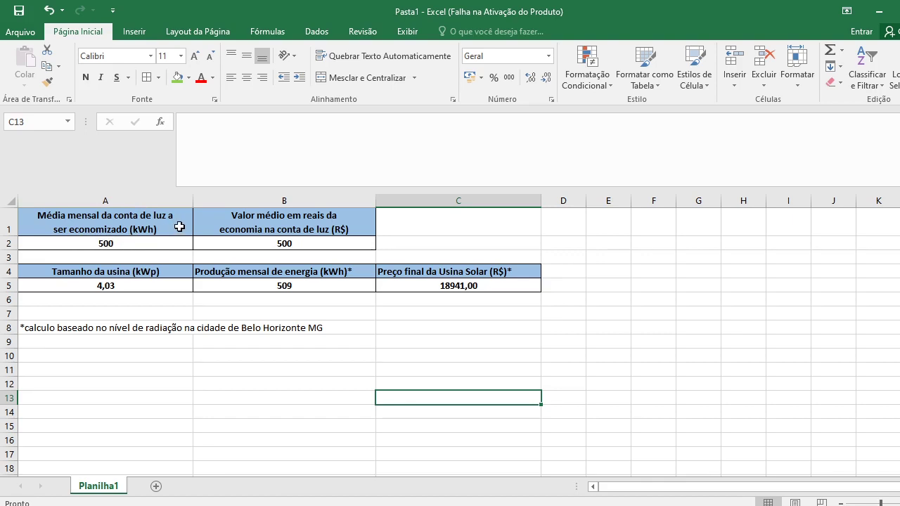
- Review the spreadsheet's monthly consumption and savings figures for the solar plant and the note on Belo Horizonte radiation
left_click(119, 223)
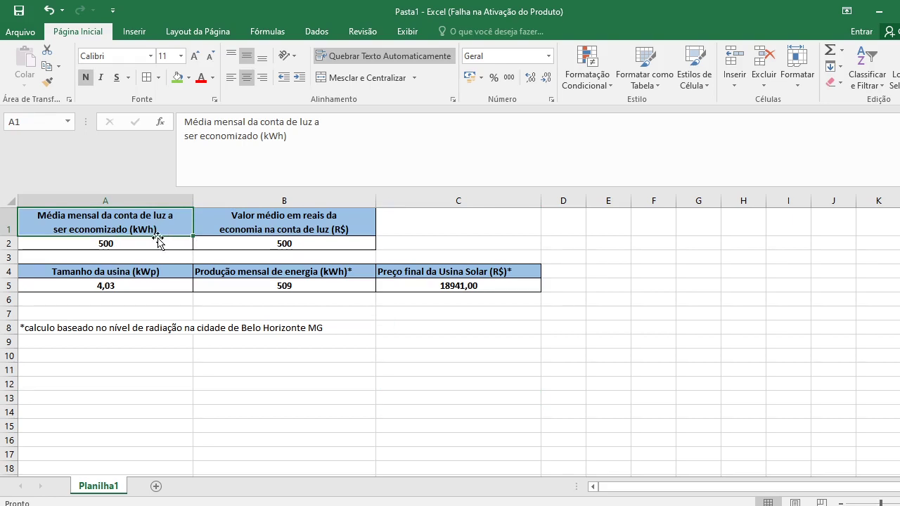
left_click(120, 243)
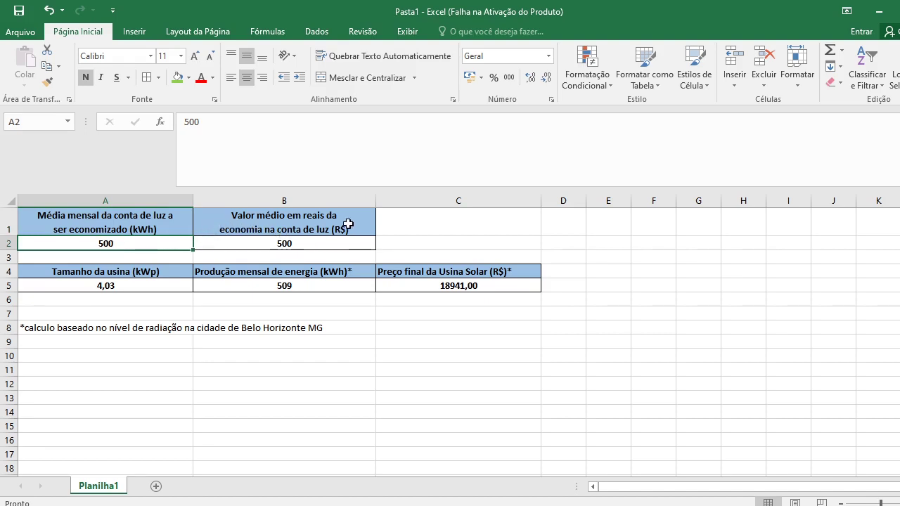
left_click(287, 226)
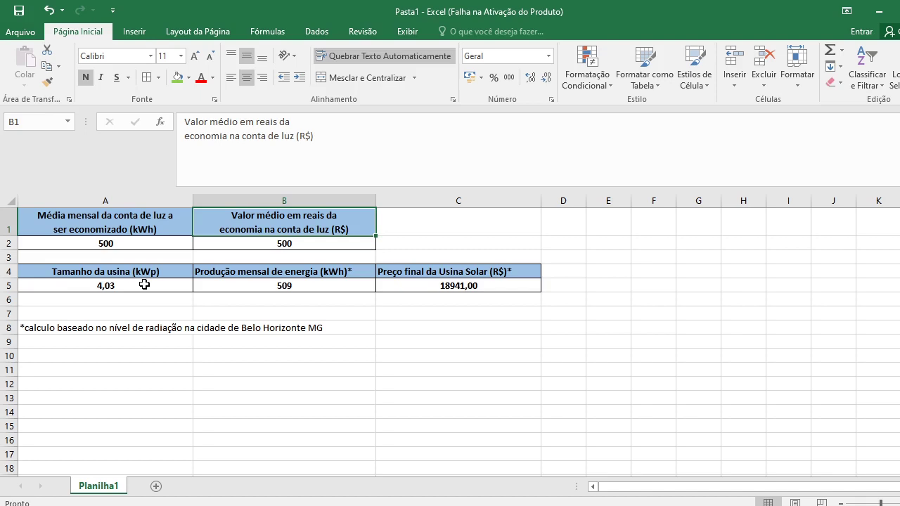
left_click(278, 327)
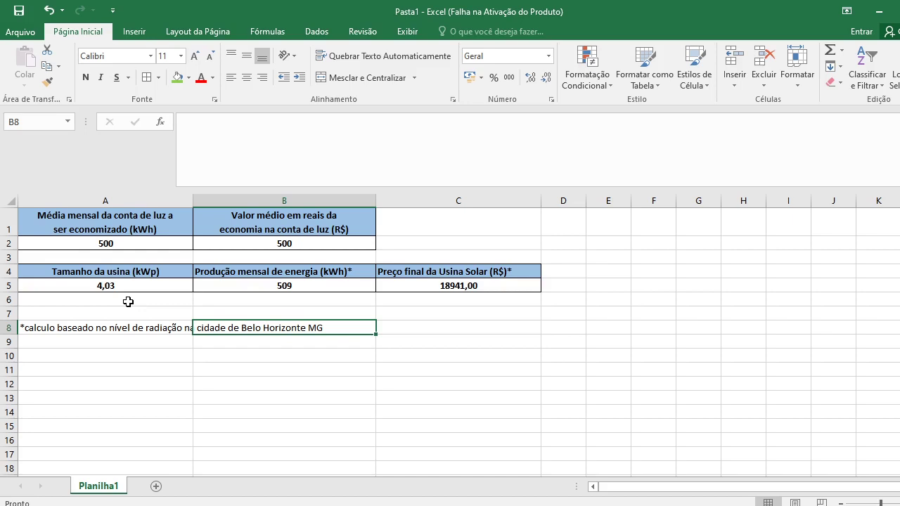
- Switch to the CRESESB site in Firefox and open its Potencial Solar page under Potencial Energético
mouse_move(534, 505)
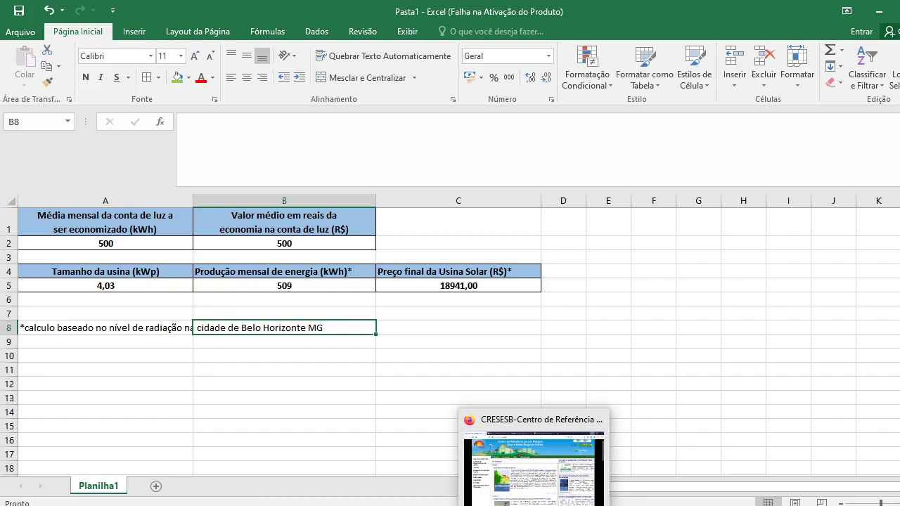
left_click(533, 464)
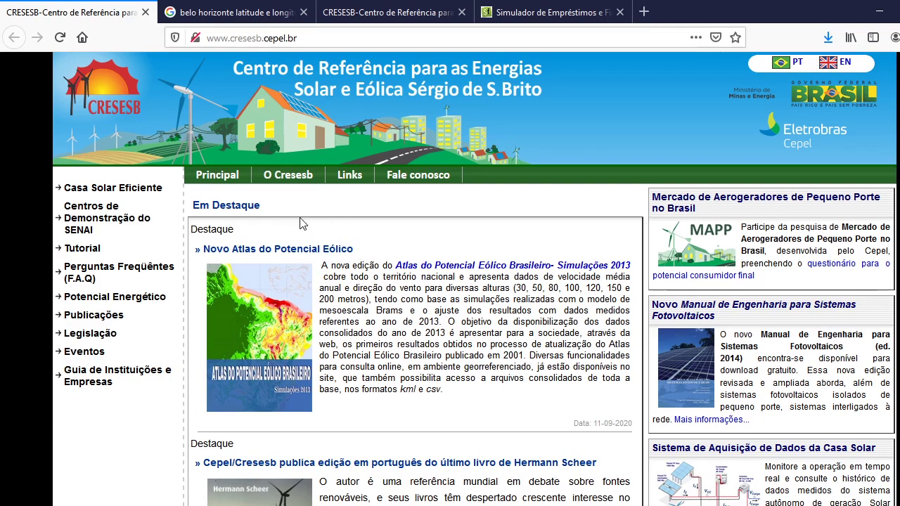
scroll(310, 232, "down", 2)
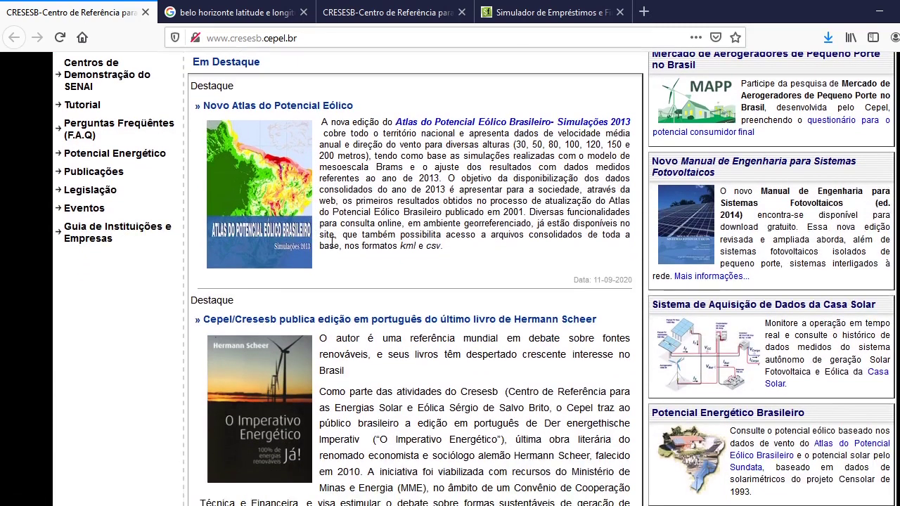
scroll(317, 239, "up", 1)
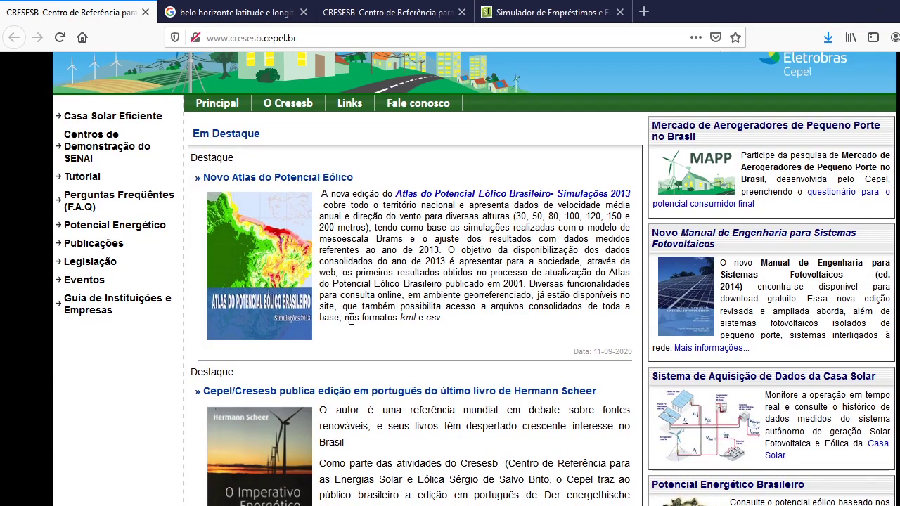
scroll(398, 316, "up", 1)
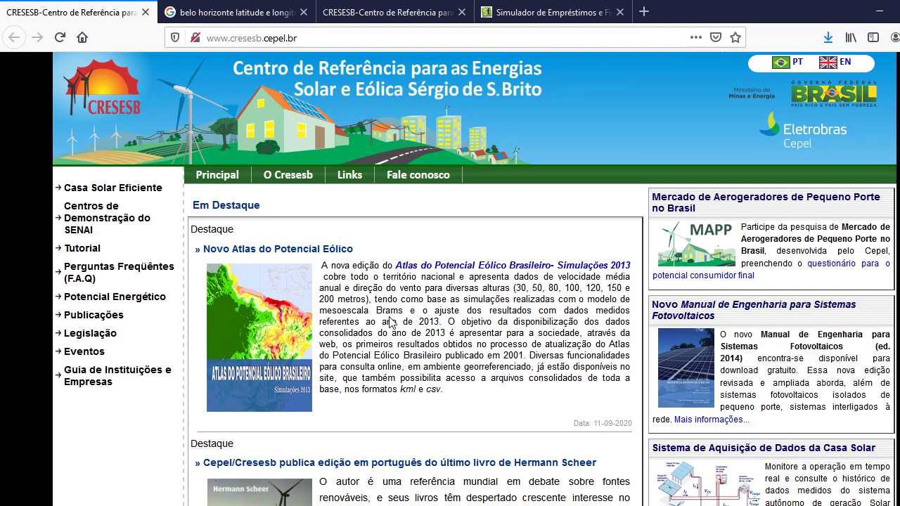
mouse_move(116, 352)
mouse_move(138, 314)
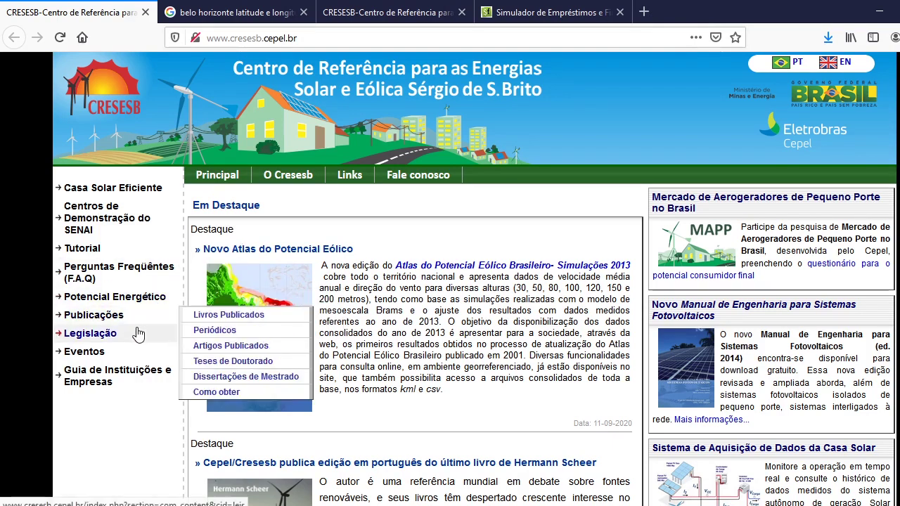
mouse_move(144, 298)
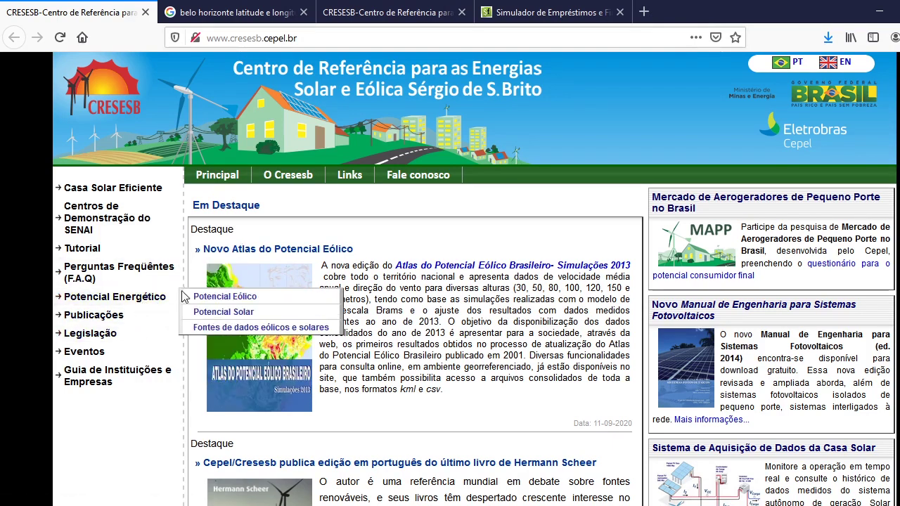
left_click(226, 314)
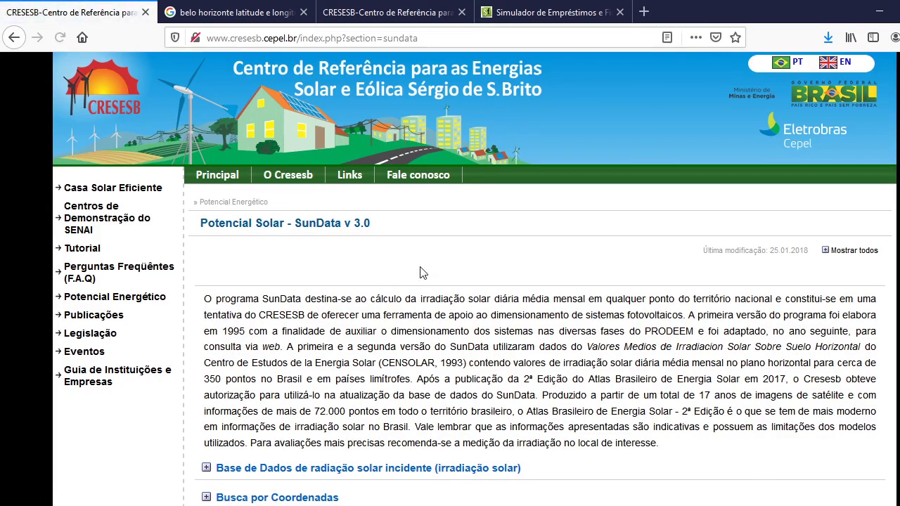
- Set the coordinate format to degrees, minutes and seconds, and bring up the Google results for Belo Horizonte's latitude and longitude
scroll(420, 275, "down", 3)
scroll(417, 278, "down", 2)
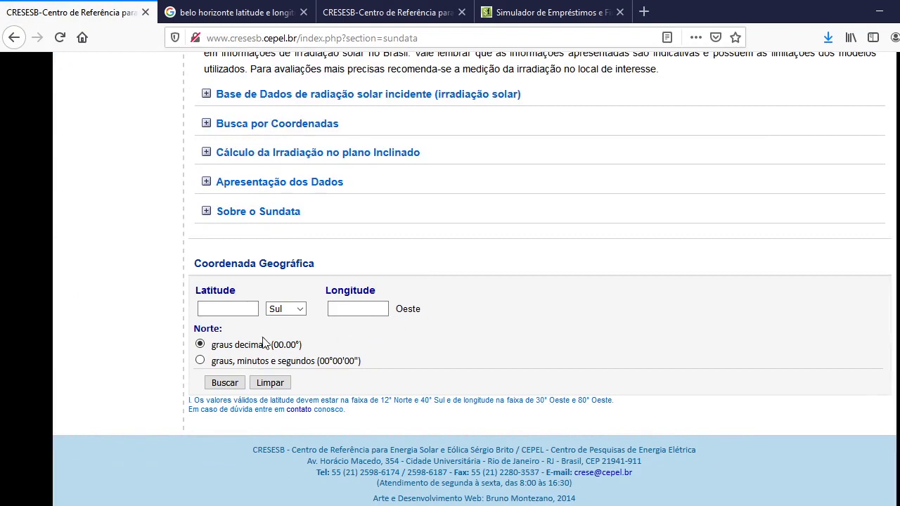
left_click(201, 361)
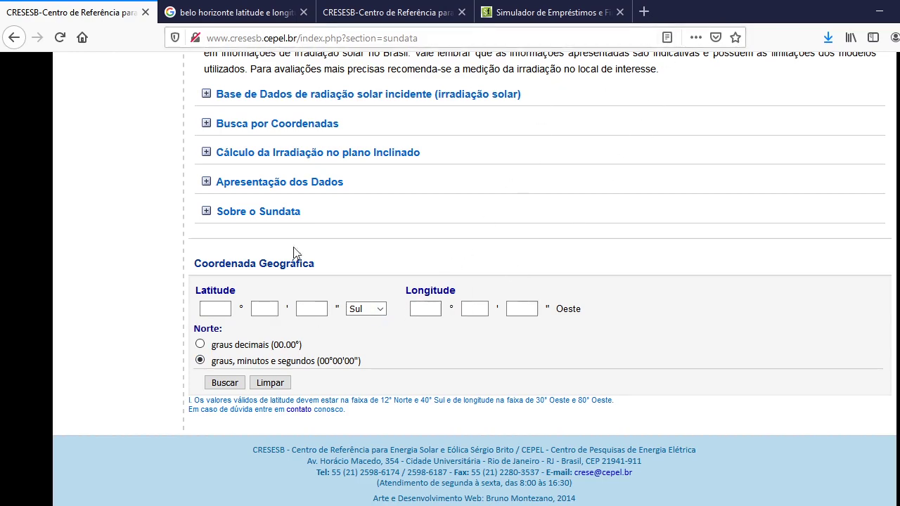
left_click(245, 7)
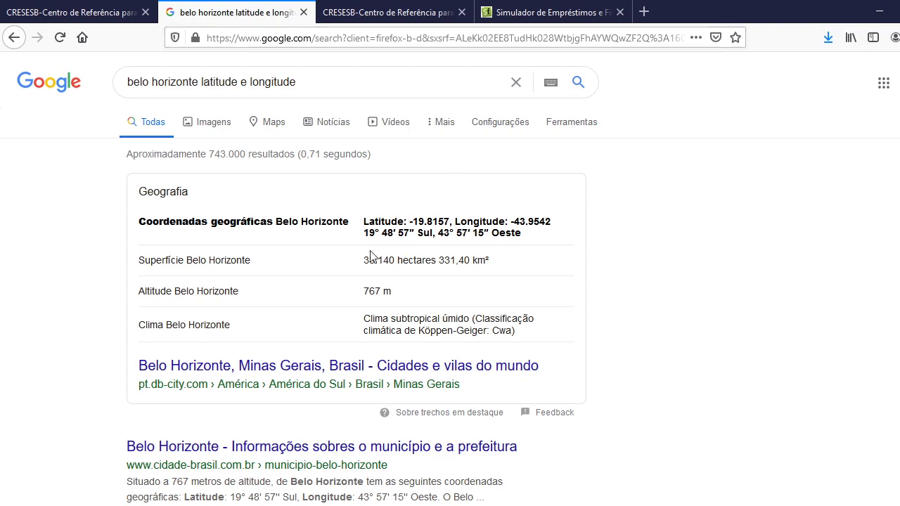
- Examine the completed SunData results for Belo Horizonte, from the entered coordinates through the irradiation tables and charts
left_click(373, 11)
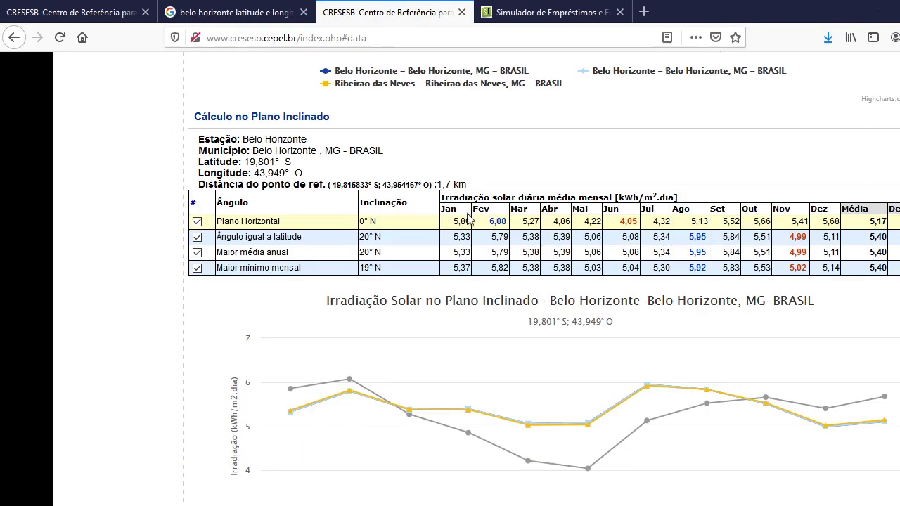
scroll(578, 246, "up", 3)
scroll(703, 246, "up", 1)
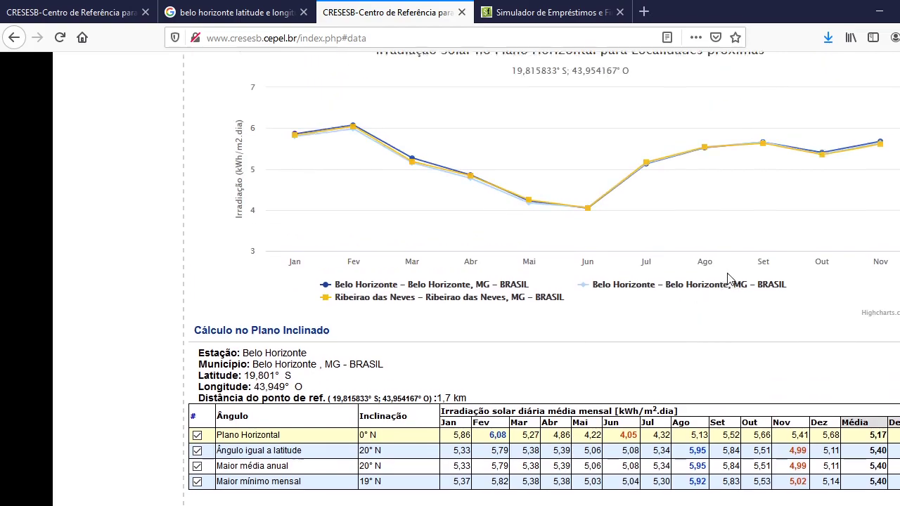
scroll(724, 292, "down", 1)
scroll(724, 294, "up", 1)
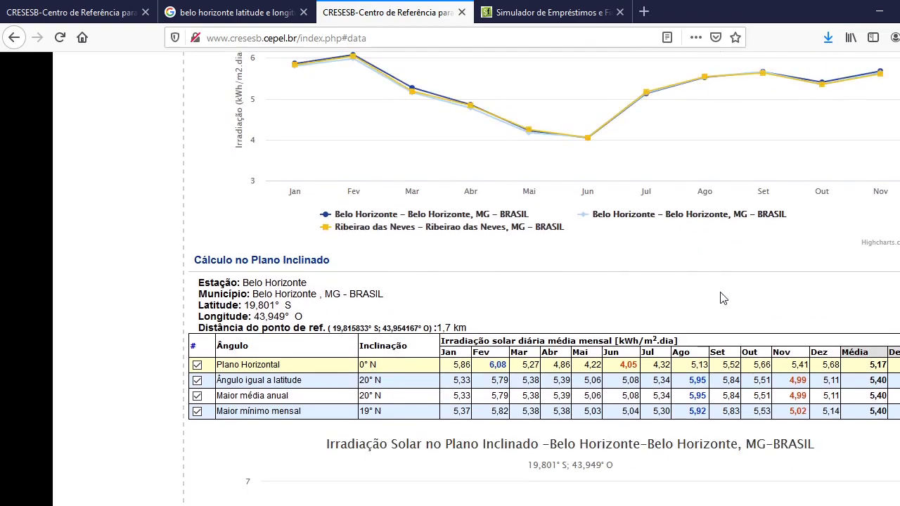
scroll(717, 301, "up", 10)
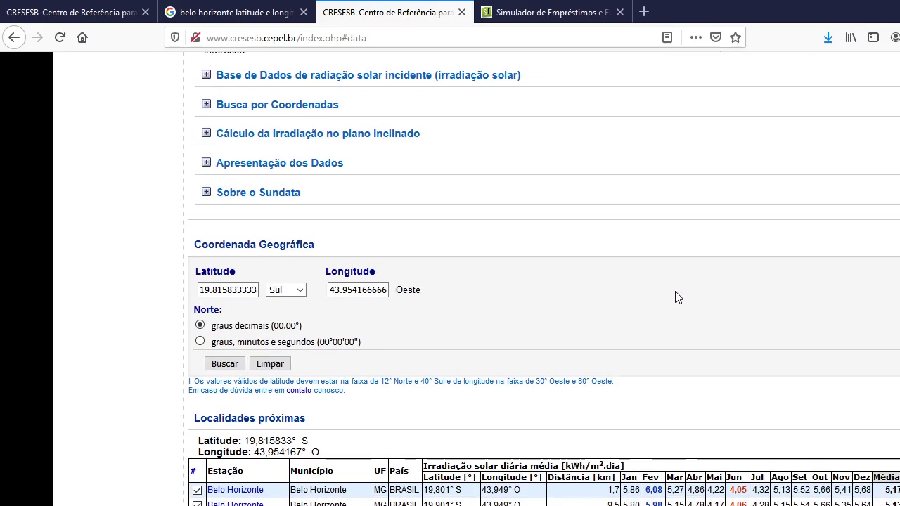
scroll(650, 301, "down", 3)
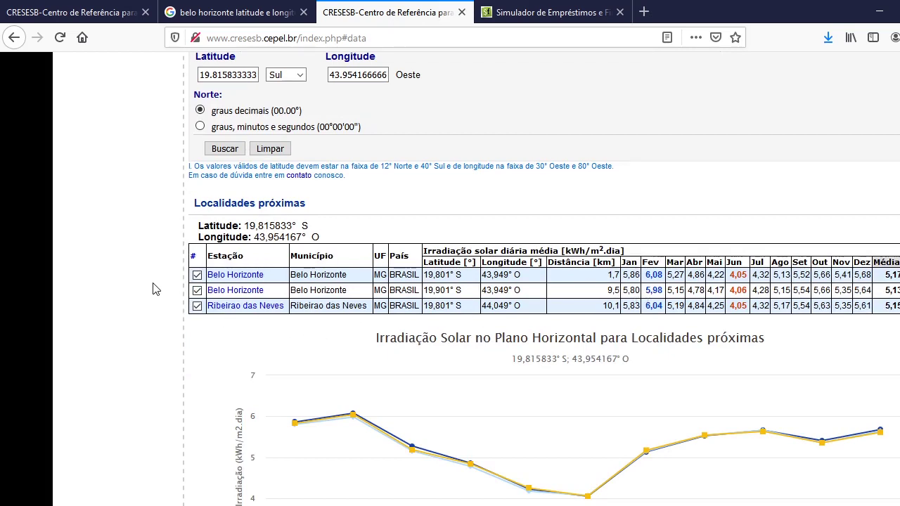
scroll(154, 290, "down", 12)
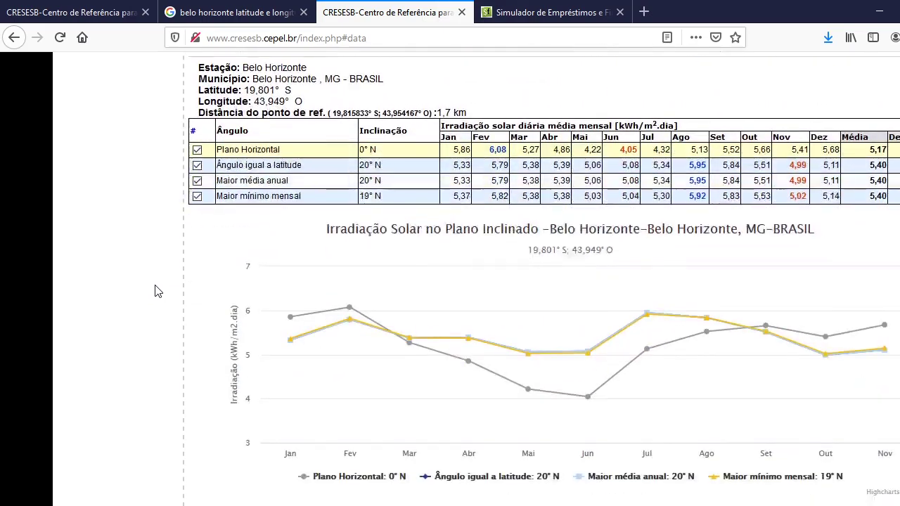
scroll(176, 307, "down", 6)
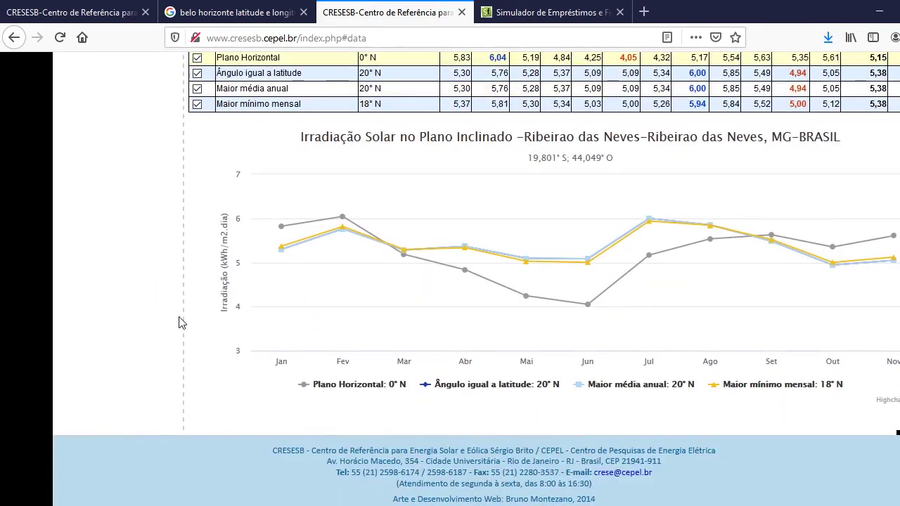
scroll(432, 340, "up", 9)
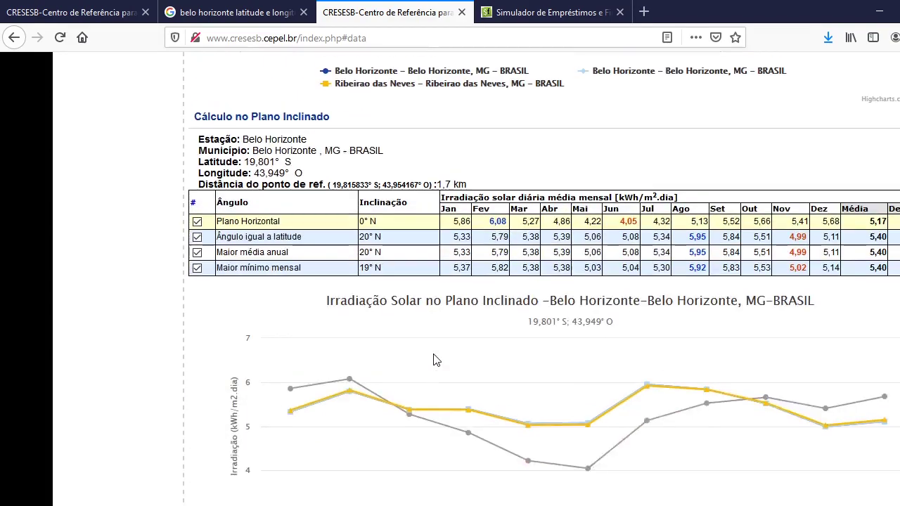
scroll(96, 336, "up", 3)
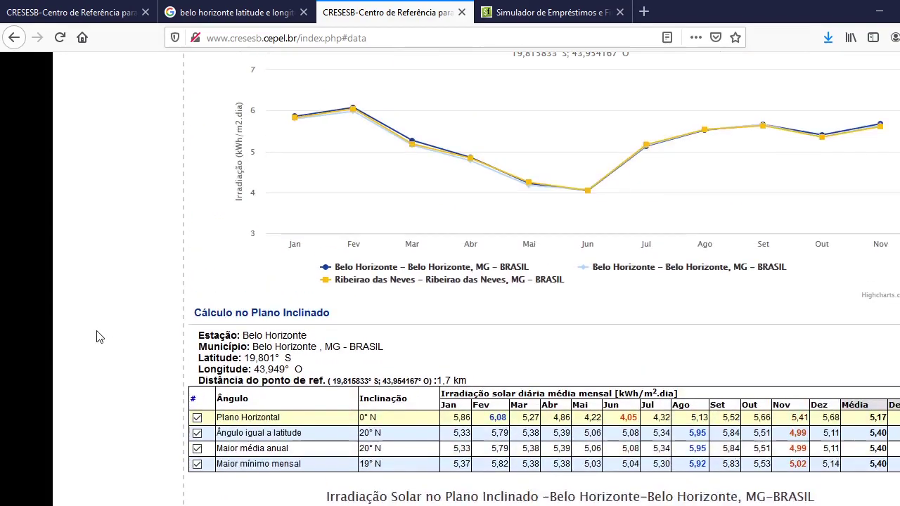
scroll(123, 338, "up", 2)
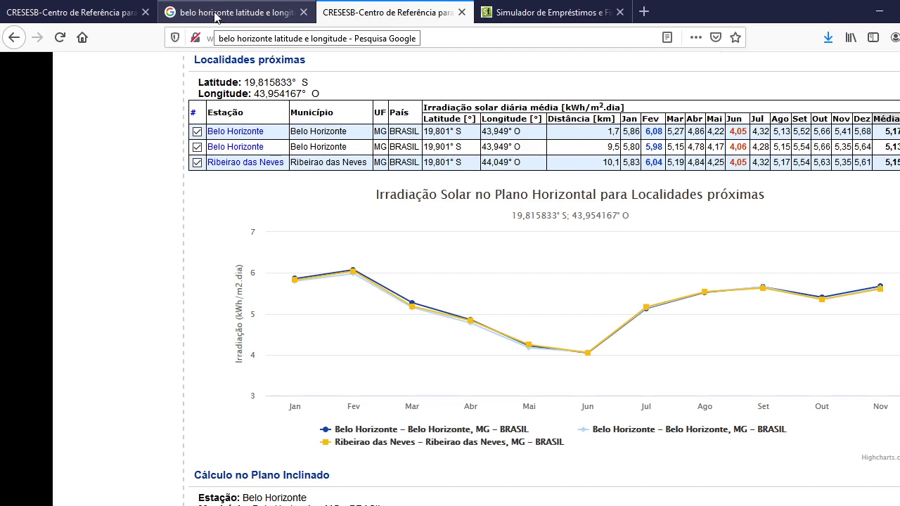
- Compare the inclined-plane irradiation tables of the three nearby stations, including their distance from the reference point
scroll(358, 194, "up", 4)
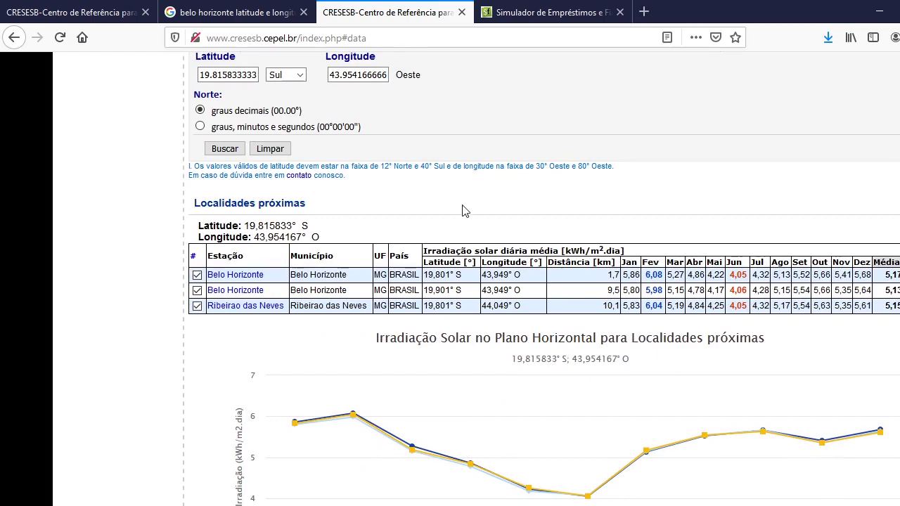
scroll(500, 250, "down", 2)
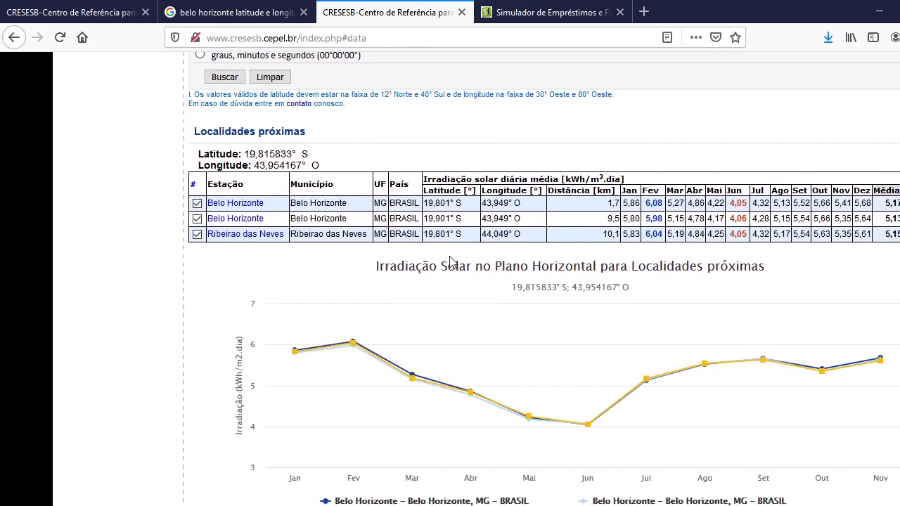
scroll(437, 260, "down", 5)
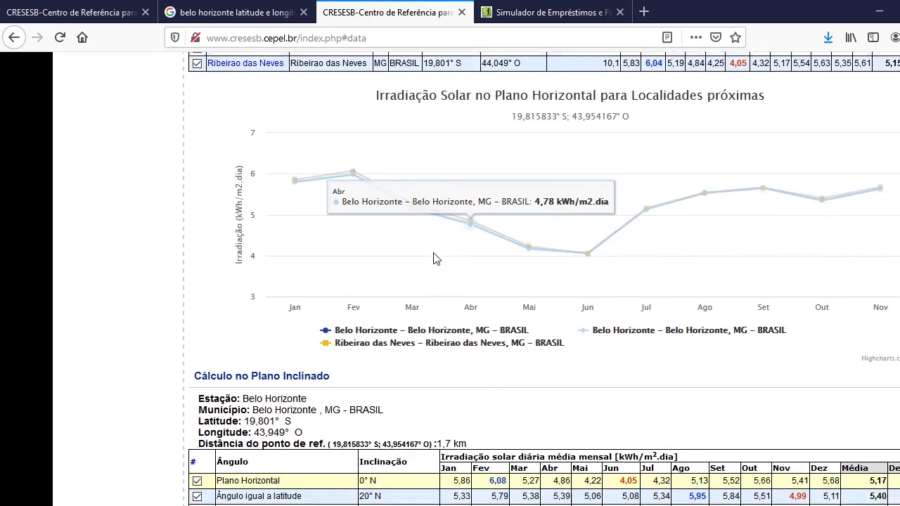
scroll(434, 259, "down", 5)
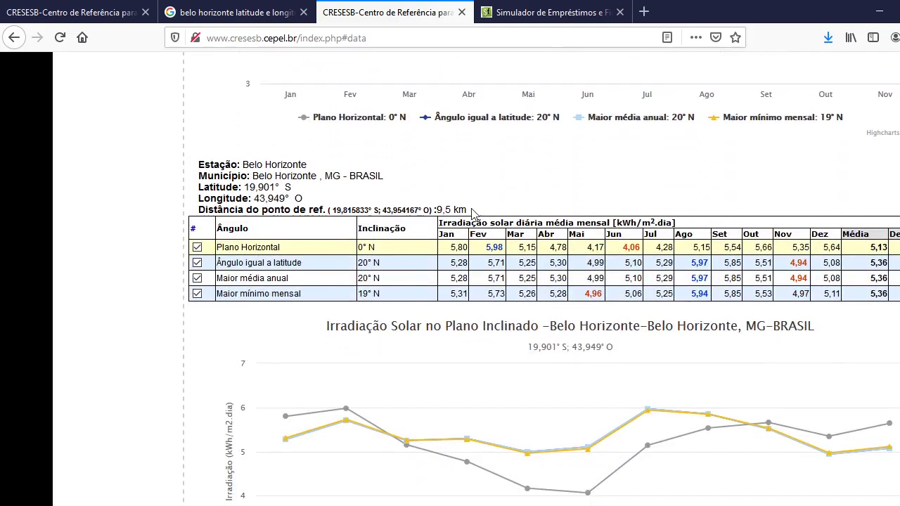
scroll(493, 246, "down", 5)
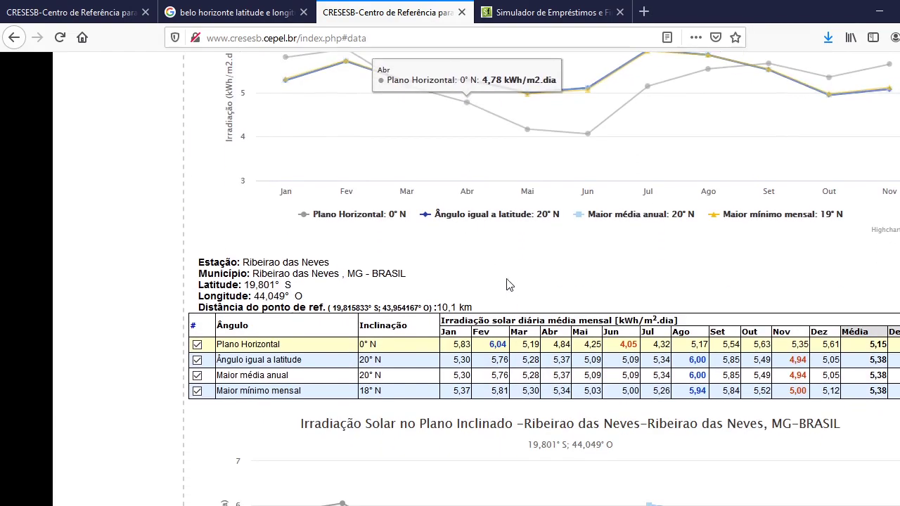
scroll(528, 306, "down", 3)
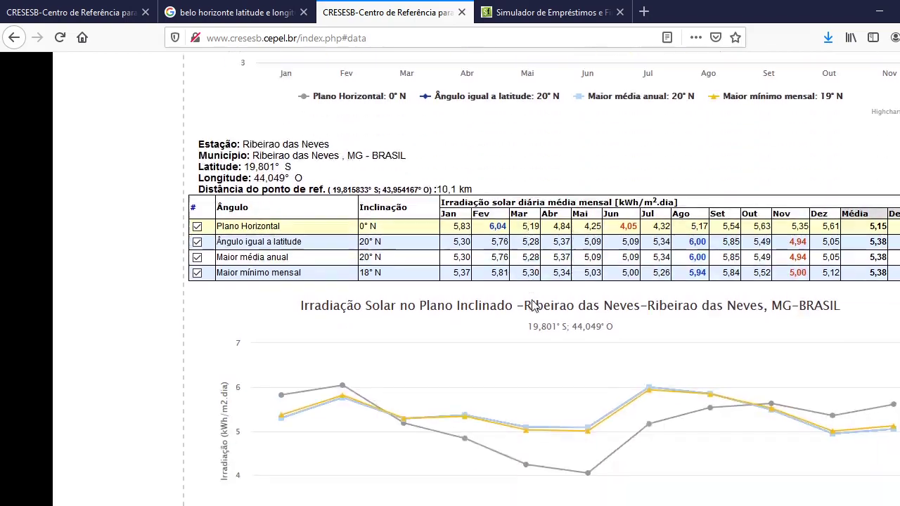
scroll(533, 306, "up", 4)
scroll(532, 306, "up", 5)
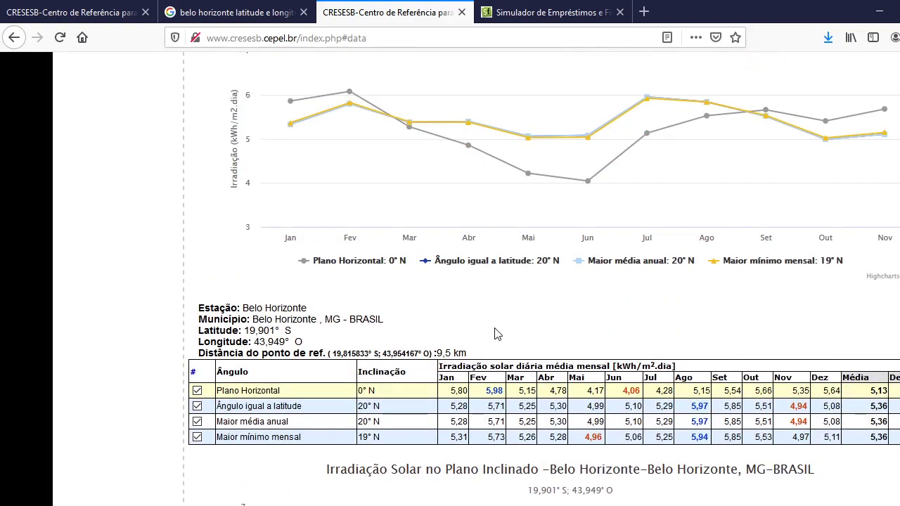
scroll(883, 396, "down", 7)
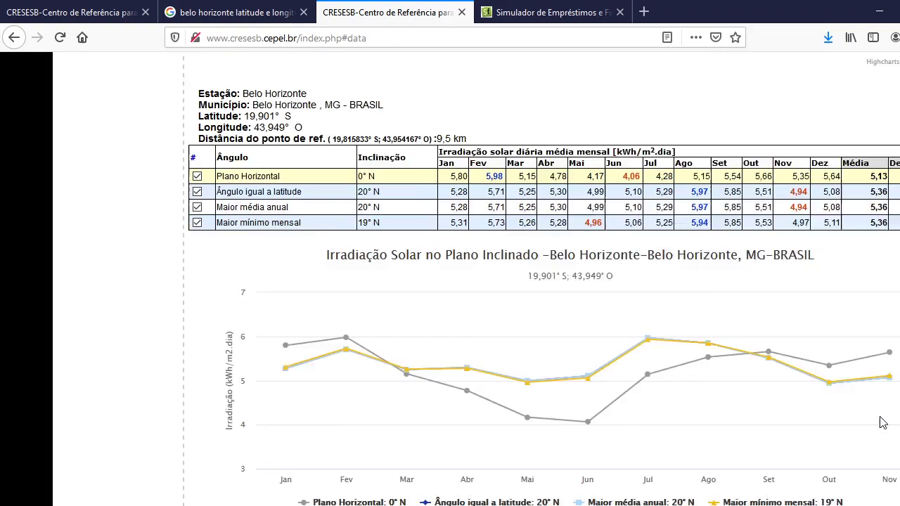
- Highlight the "Ângulo igual a latitude" label in the inclined-plane table of the Belo Horizonte station nearest the reference point
scroll(884, 423, "up", 6)
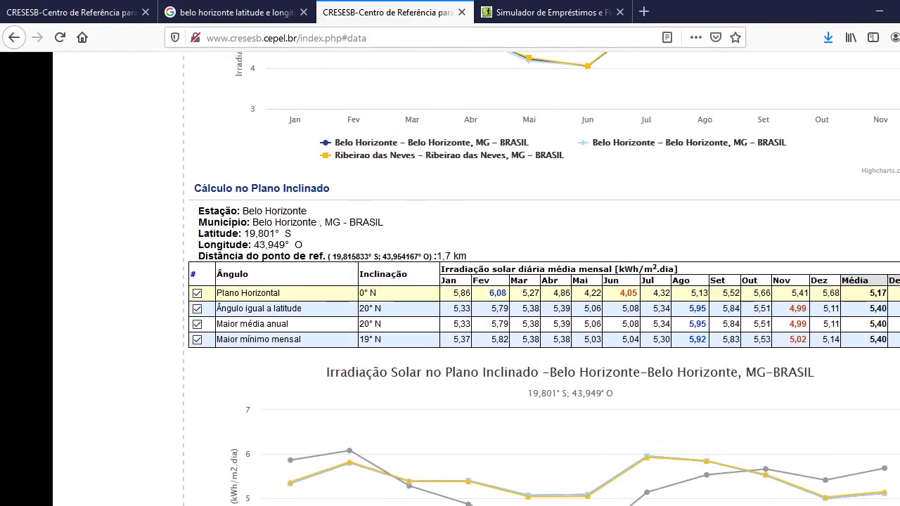
left_click(872, 308)
left_click_drag(304, 313, 217, 313)
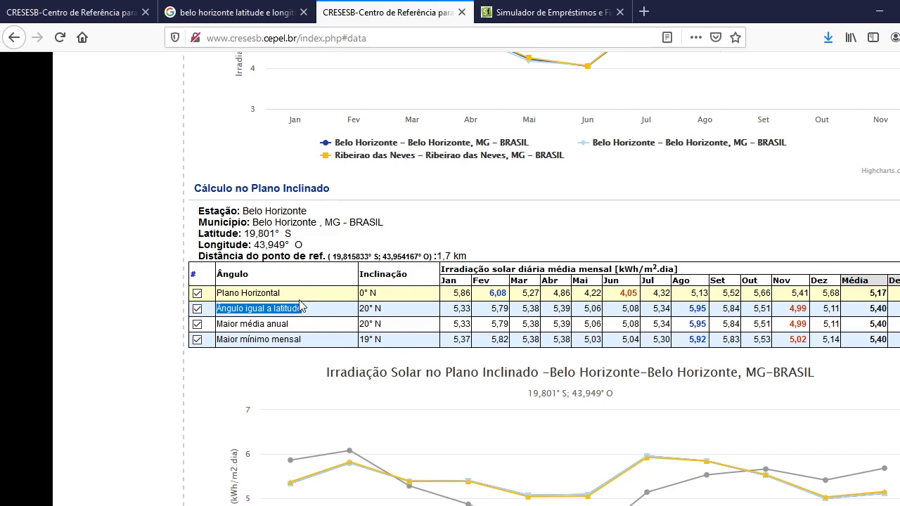
- Highlight the annual average irradiation in the "Ângulo igual a latitude" row, and switch to the Pasta1 workbook in Excel
left_click_drag(886, 309, 869, 314)
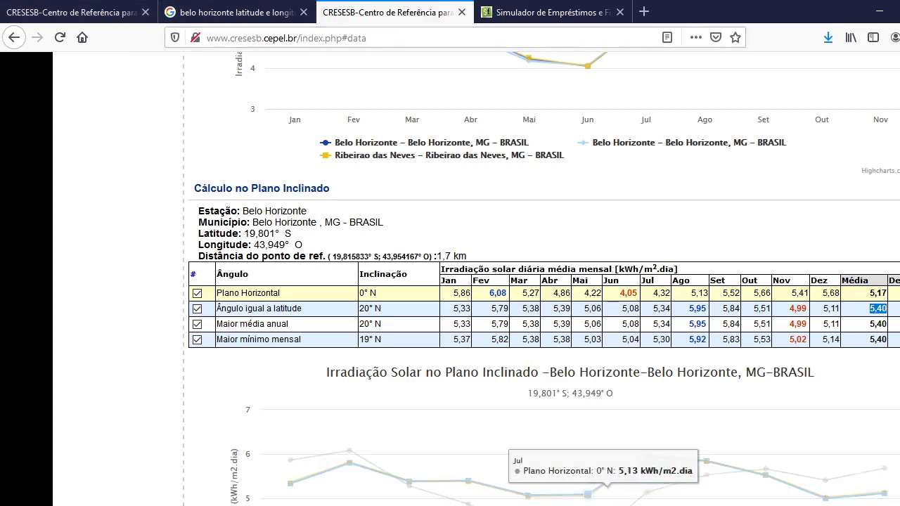
left_click(519, 485)
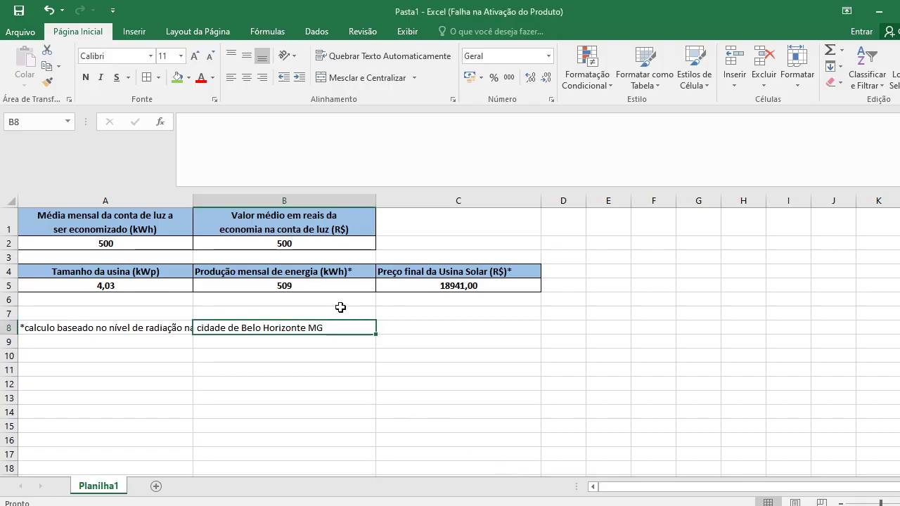
- Review the plant size, monthly energy production and final solar plant price in row 5 of the sheet
left_click(100, 287)
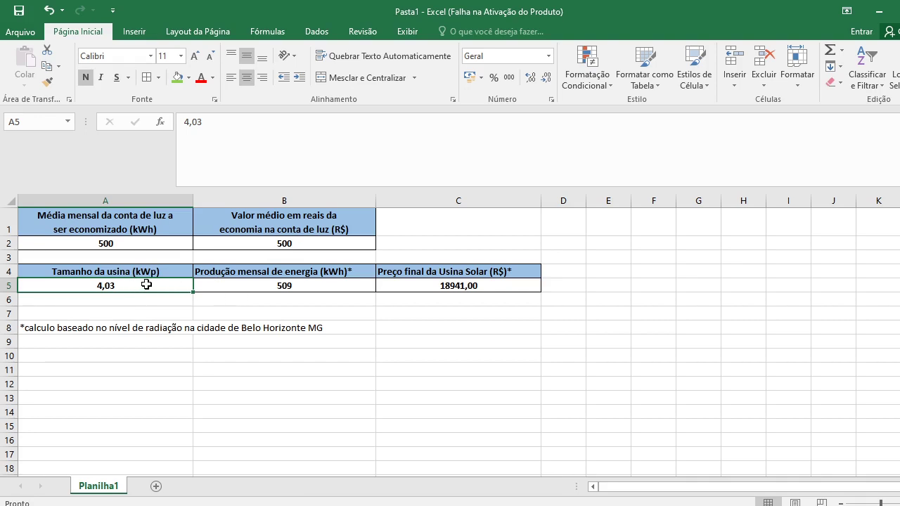
left_click(116, 303)
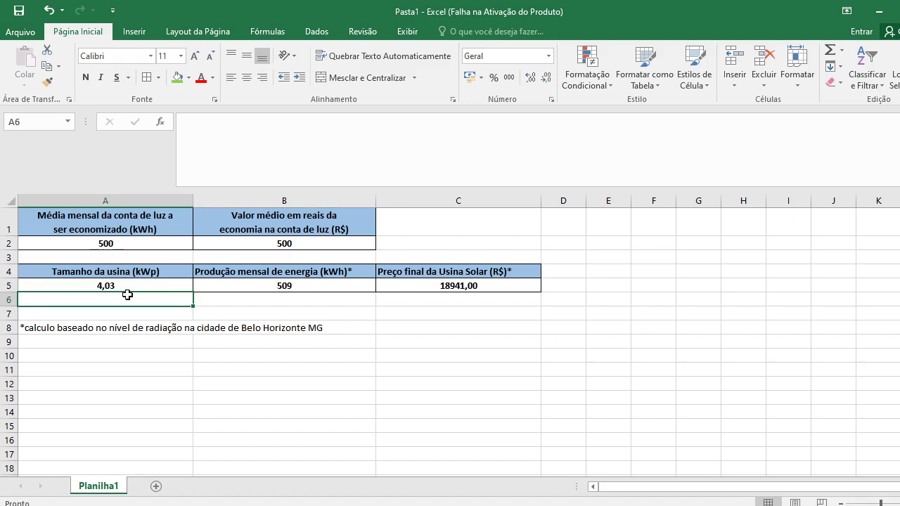
left_click(100, 286)
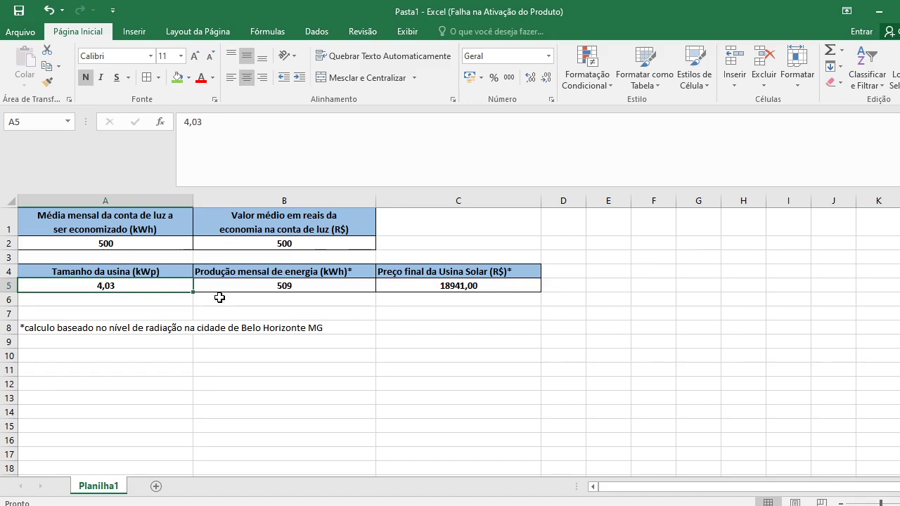
left_click(259, 287)
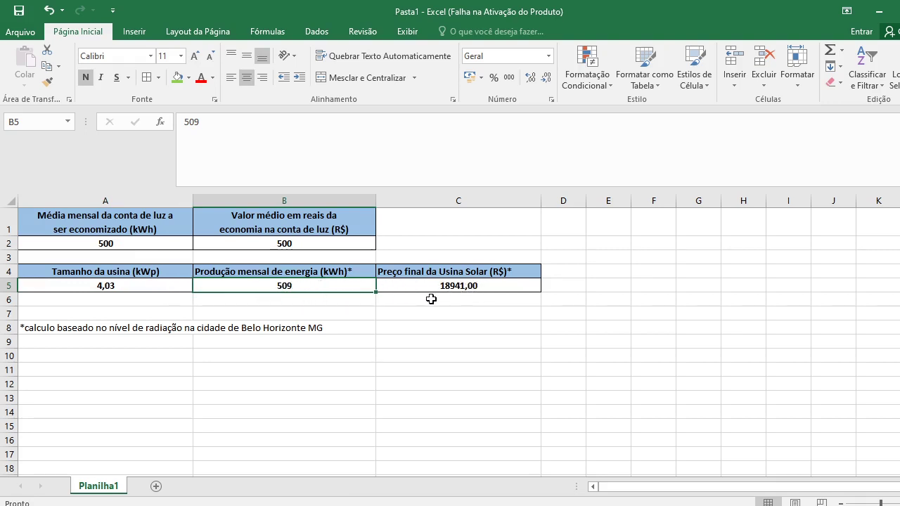
left_click(477, 288)
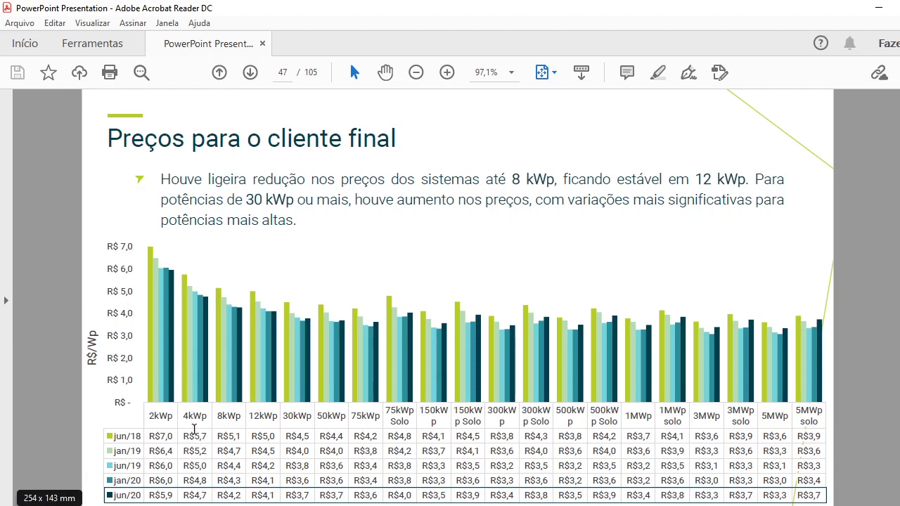
- In the "Preços para o cliente final" table of the PDF, highlight the 4kWp heading and its jun/20 price per Wp
left_click_drag(187, 420, 194, 420)
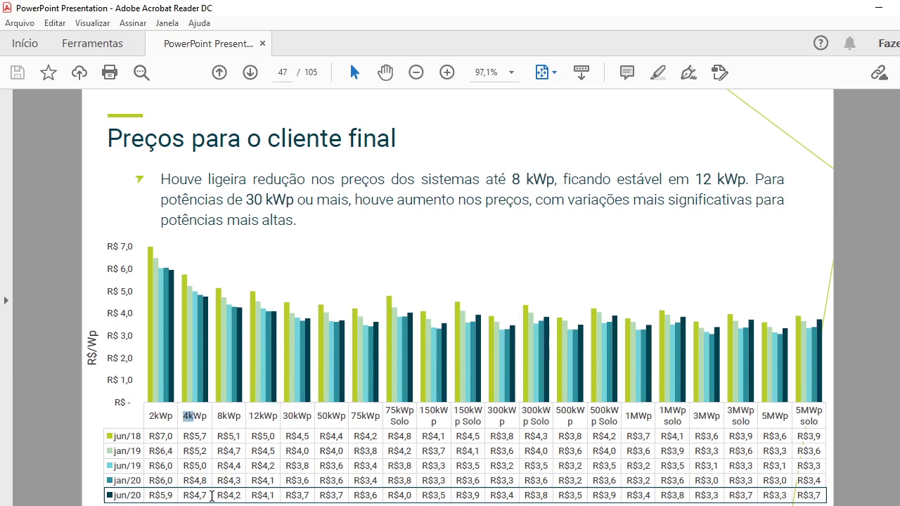
left_click_drag(211, 496, 195, 496)
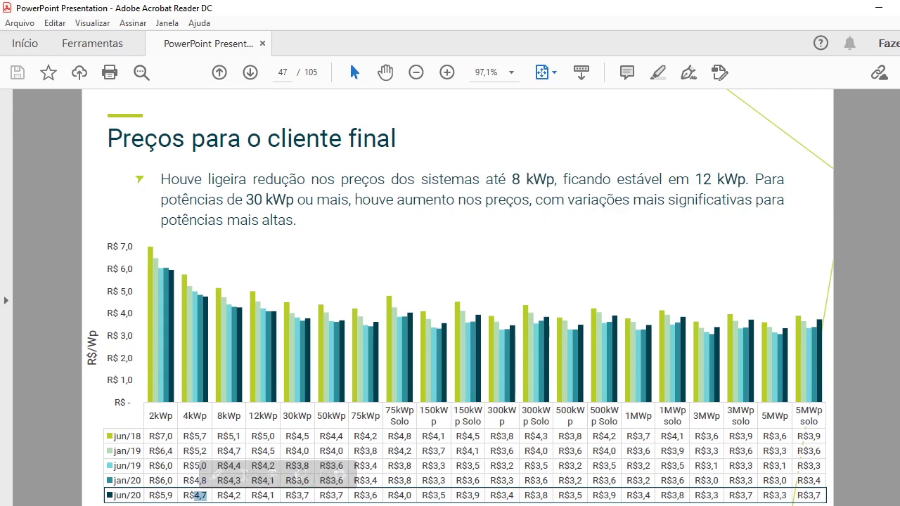
- Switch back to the Pasta1 workbook and calculate the plant price in cell C6 with the formula =4,7*4030
mouse_move(532, 503)
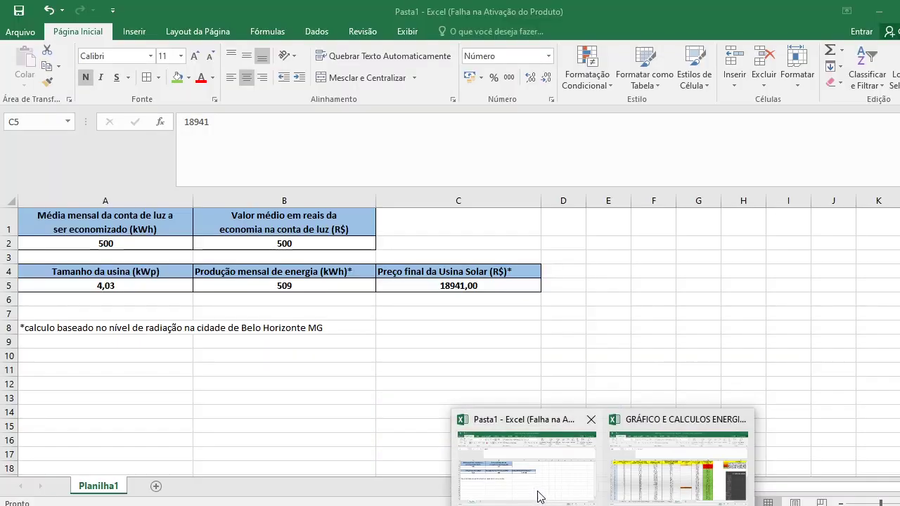
left_click(535, 497)
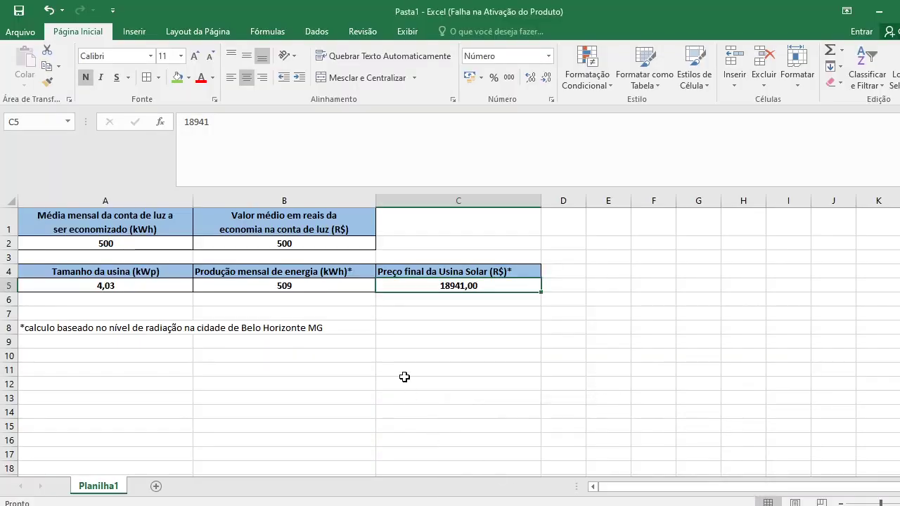
left_click(402, 298)
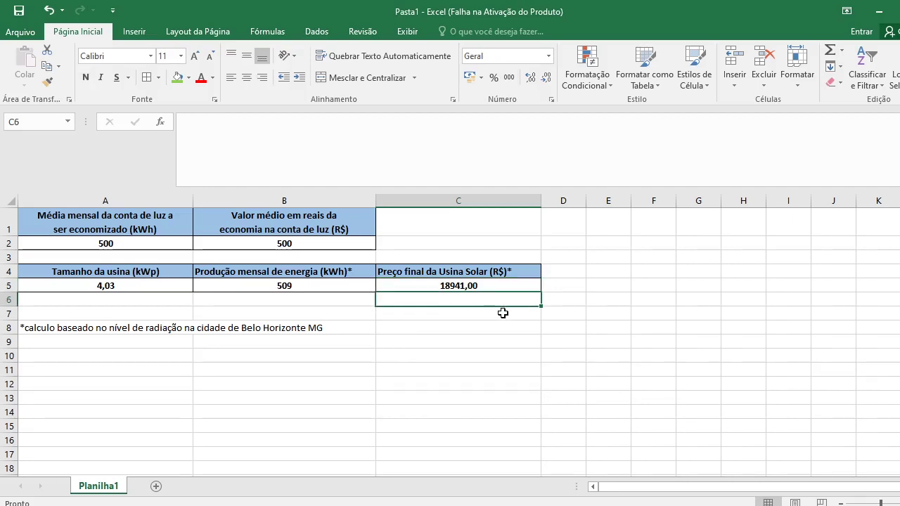
type("=4")
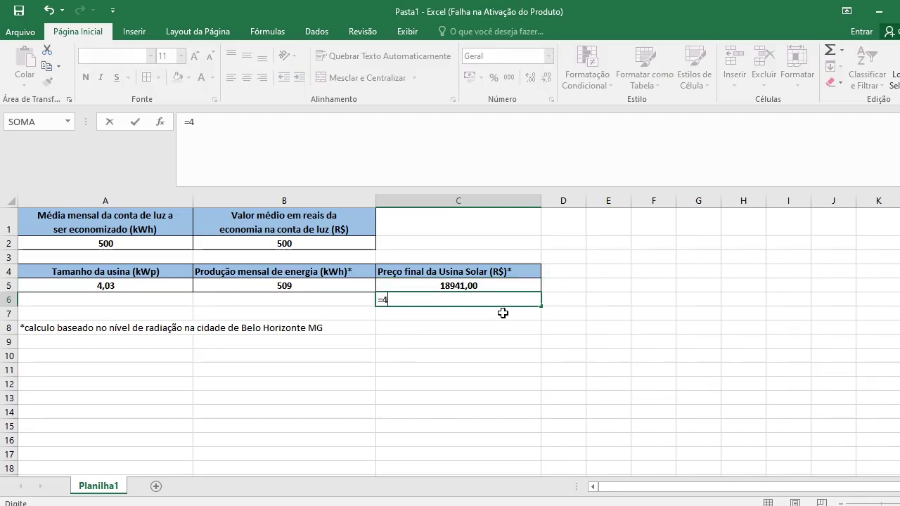
type(",7*4030")
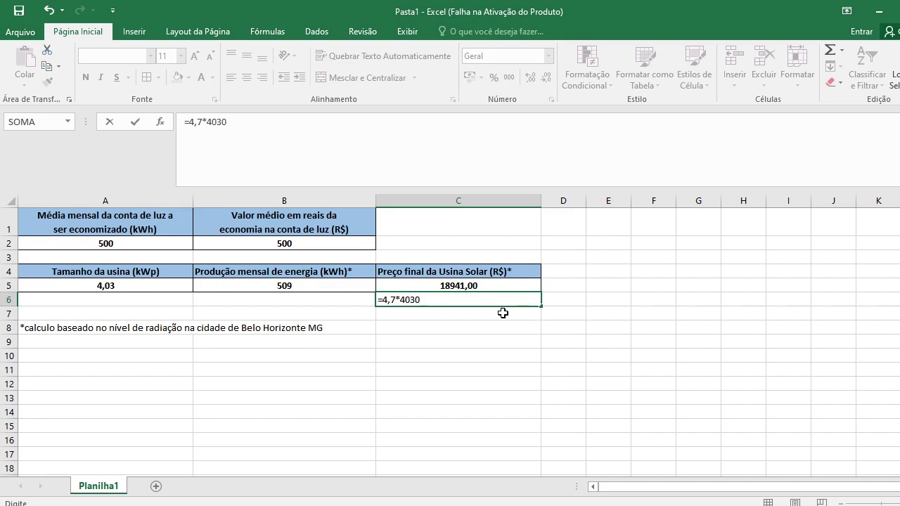
key("Return")
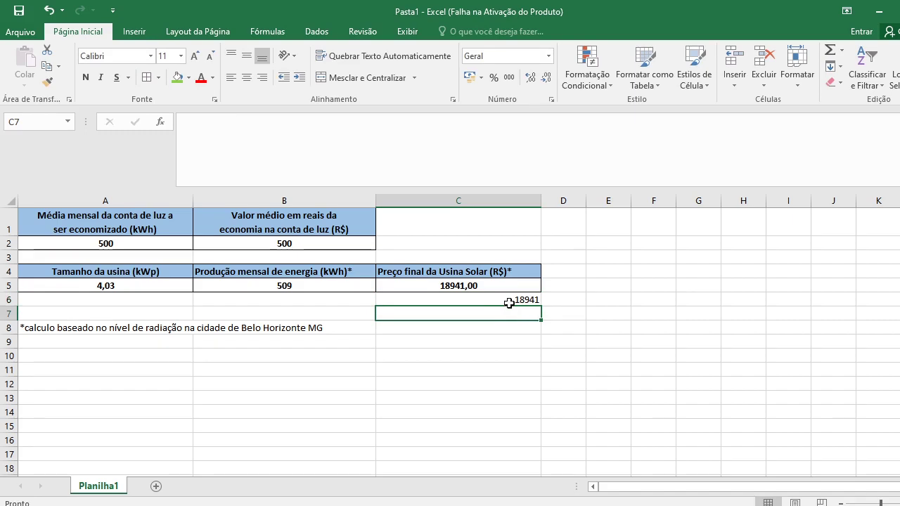
- Compare the calculated price in C6 with the "Preço final da Usina Solar (R$)" value in C5
left_click(516, 298)
left_click(521, 283)
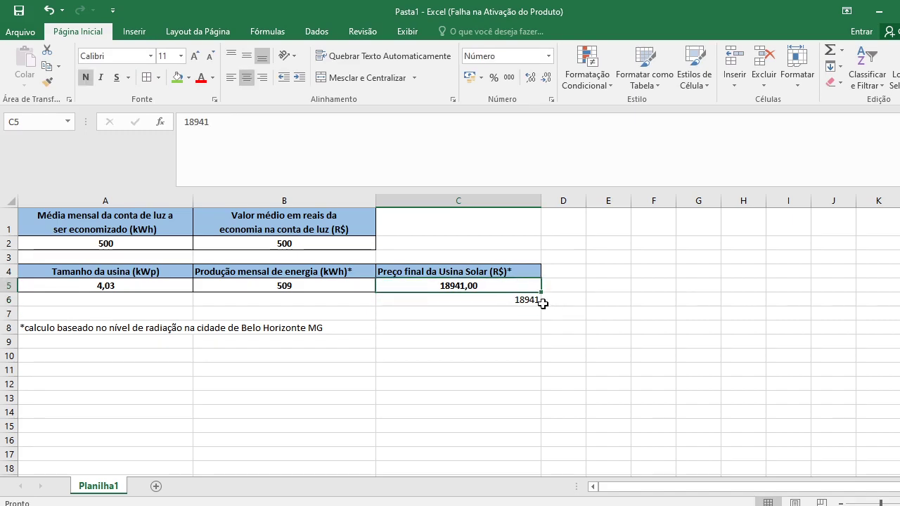
left_click(537, 303)
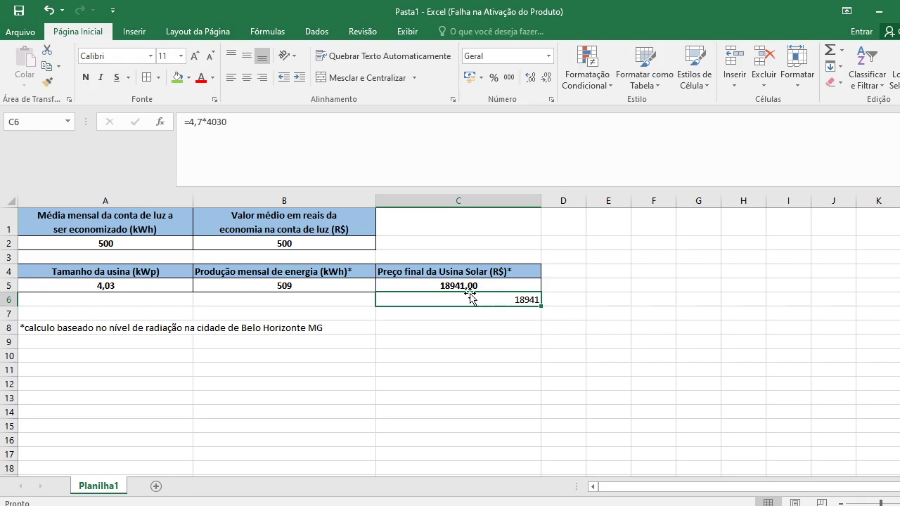
left_click(448, 274)
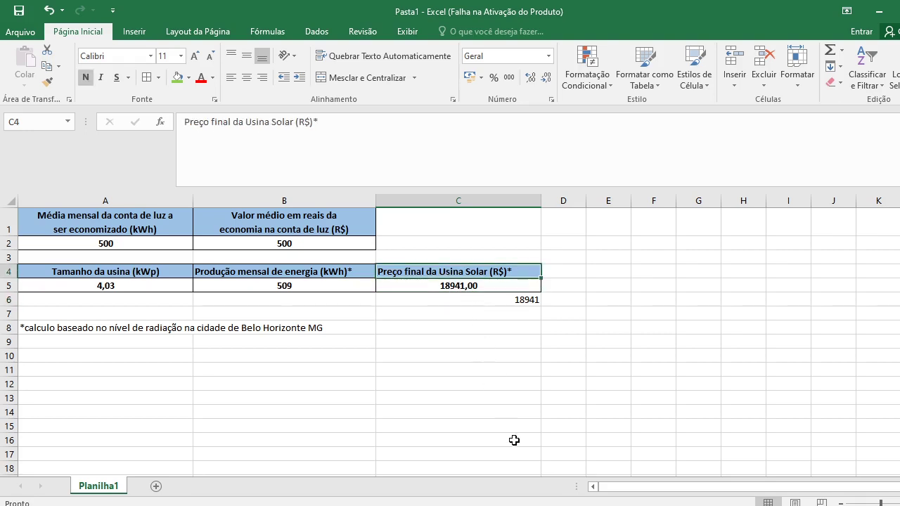
- Switch to the fazAconta financing simulator in the browser and enter a financed value of 18941 with 60 instalments
key("alt+Tab")
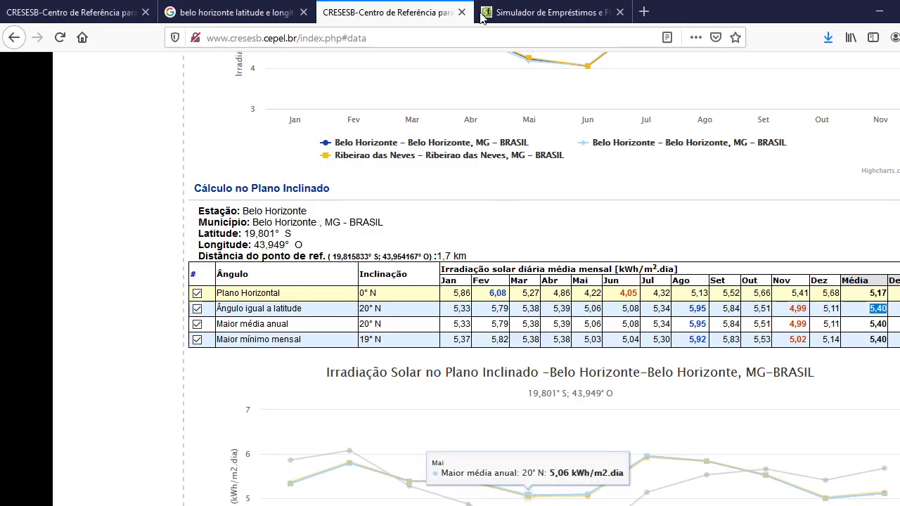
left_click(506, 9)
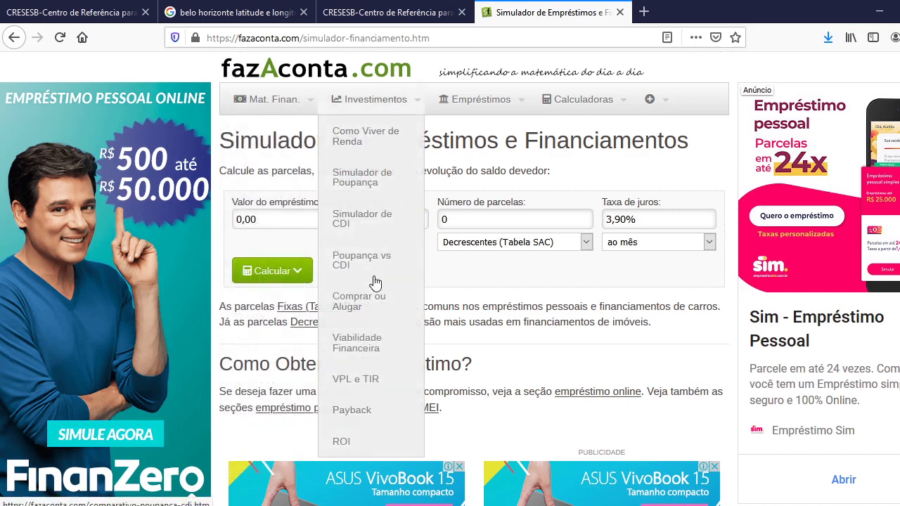
left_click(304, 225)
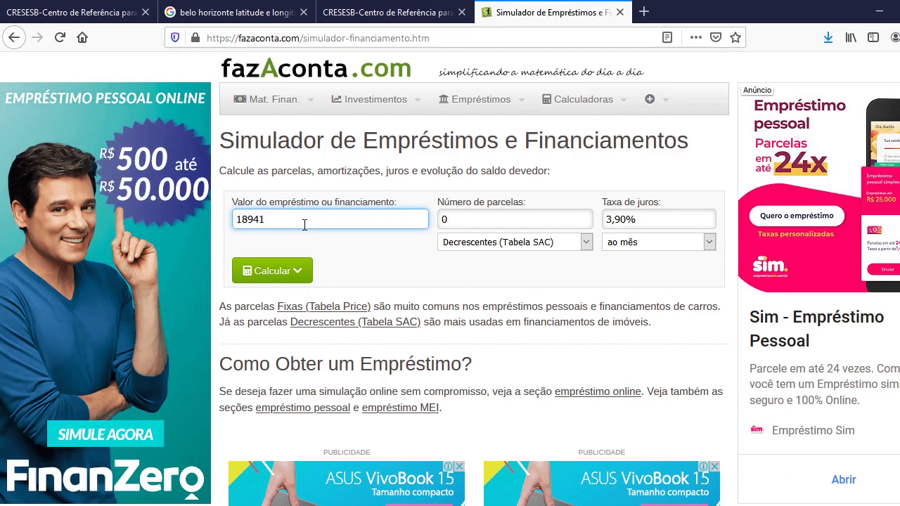
left_click(465, 219)
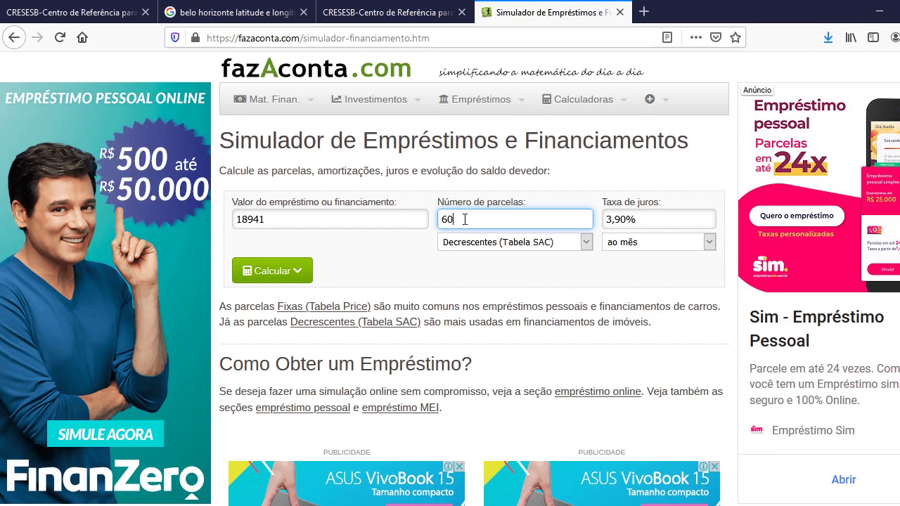
- Set the monthly interest rate to 1% and choose decreasing instalments, "Decrescentes (Tabela SAC)"
left_click(607, 218)
key("Delete")
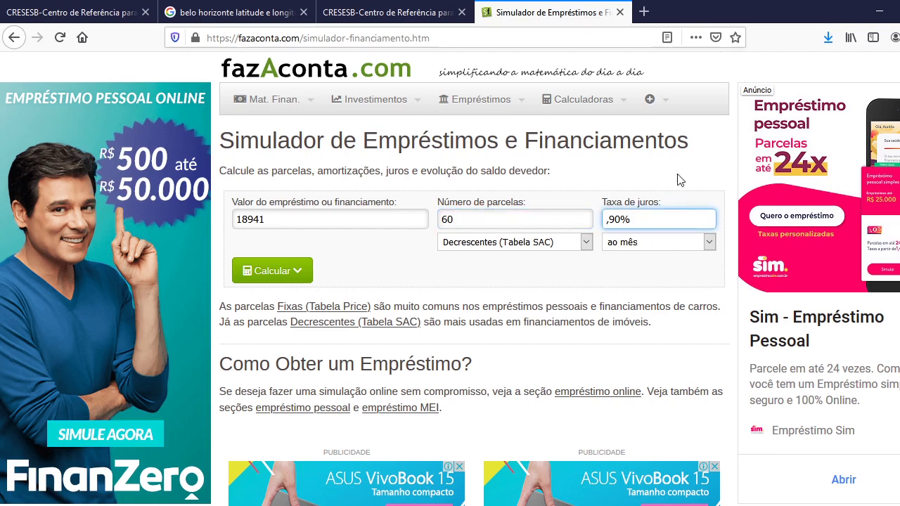
key("Delete")
key("Delete")
key("Delete")
type("1")
left_click(570, 246)
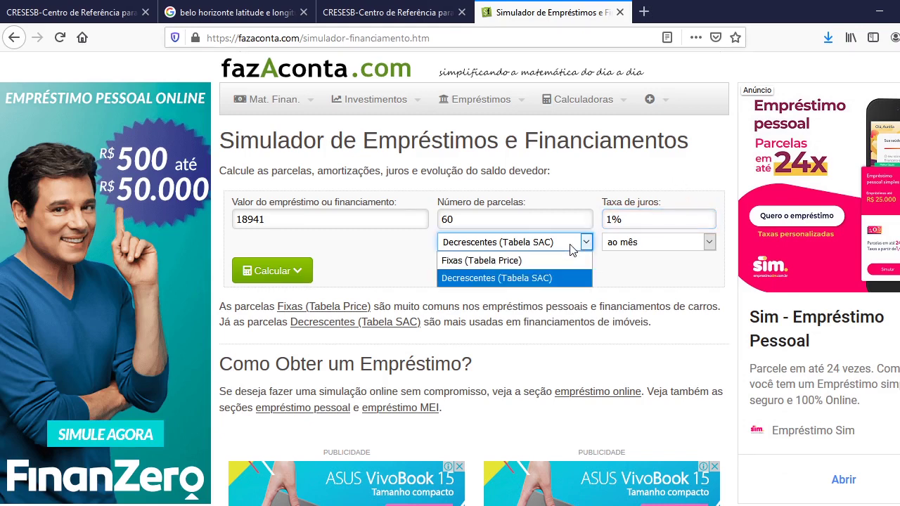
left_click(559, 282)
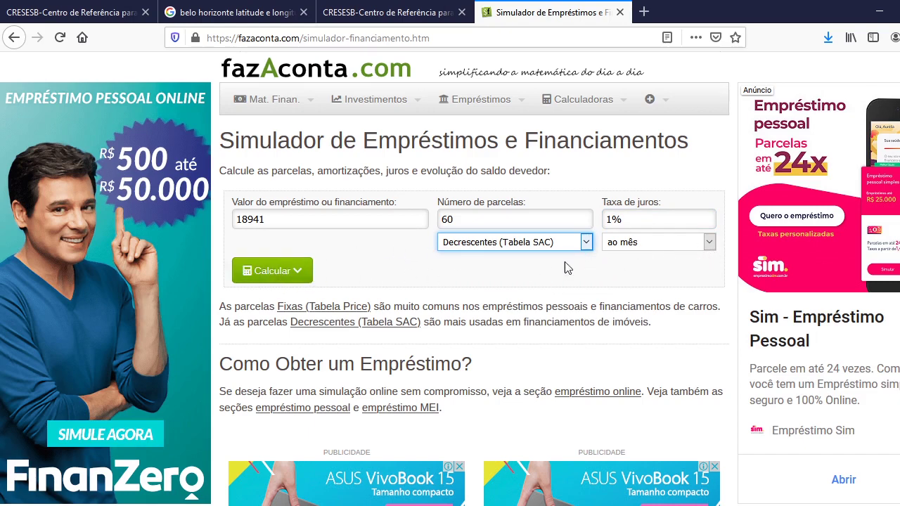
- Calculate the financing schedule and highlight the first instalment amount in the results table
left_click(273, 278)
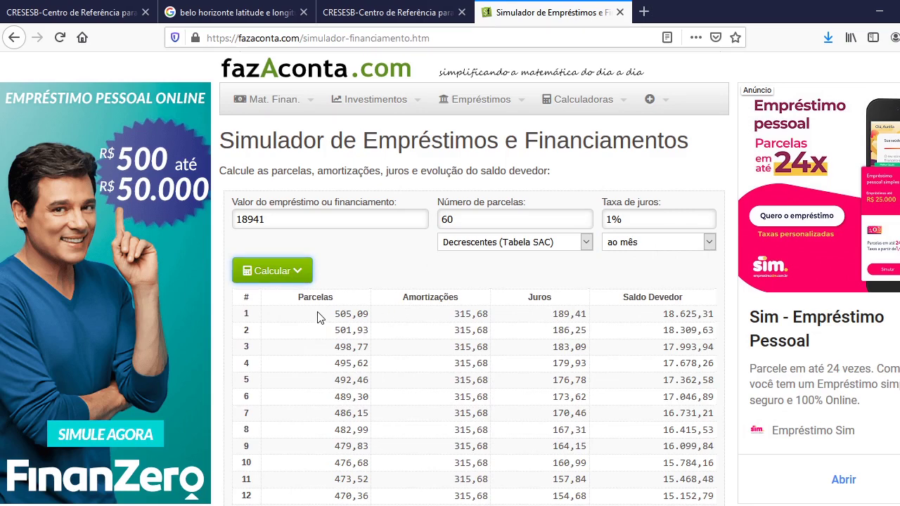
left_click_drag(331, 317, 373, 326)
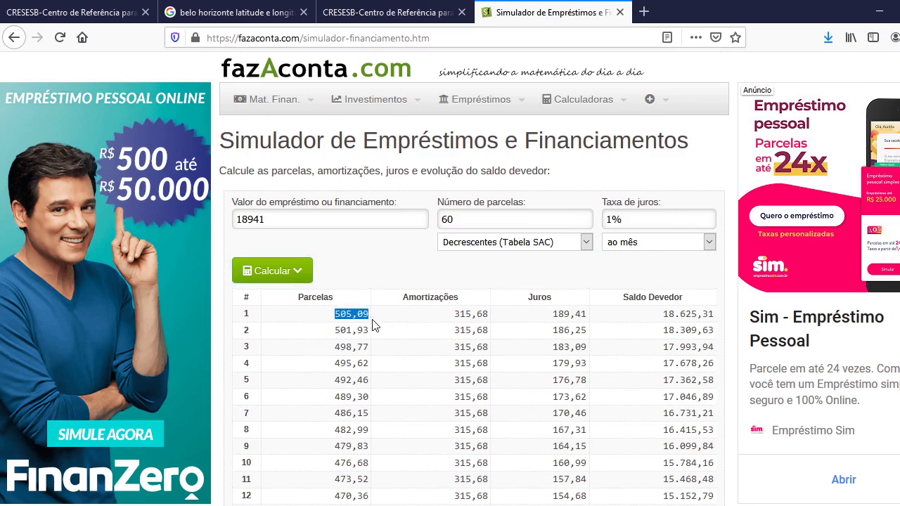
left_click(385, 266)
- Return to the Pasta1 workbook and compare the monthly kWh to be saved in A2 with the average savings in reais in B2
mouse_move(604, 505)
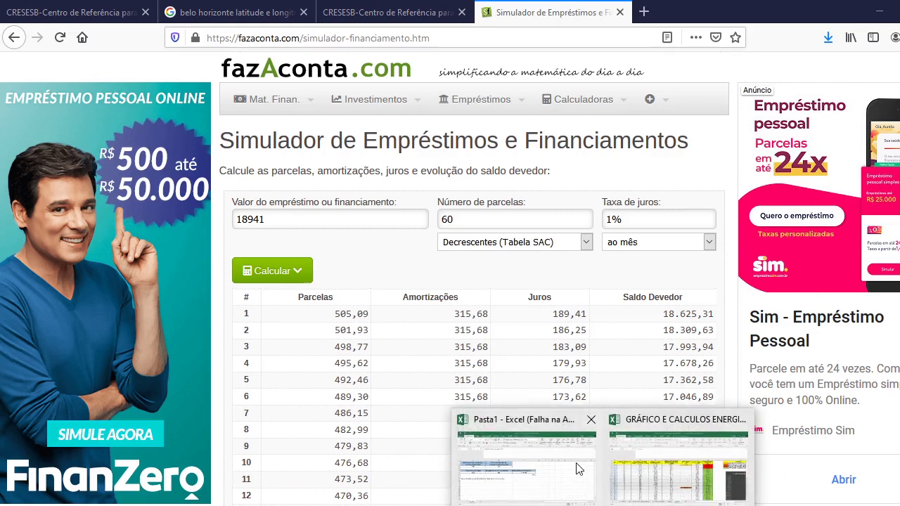
left_click(574, 466)
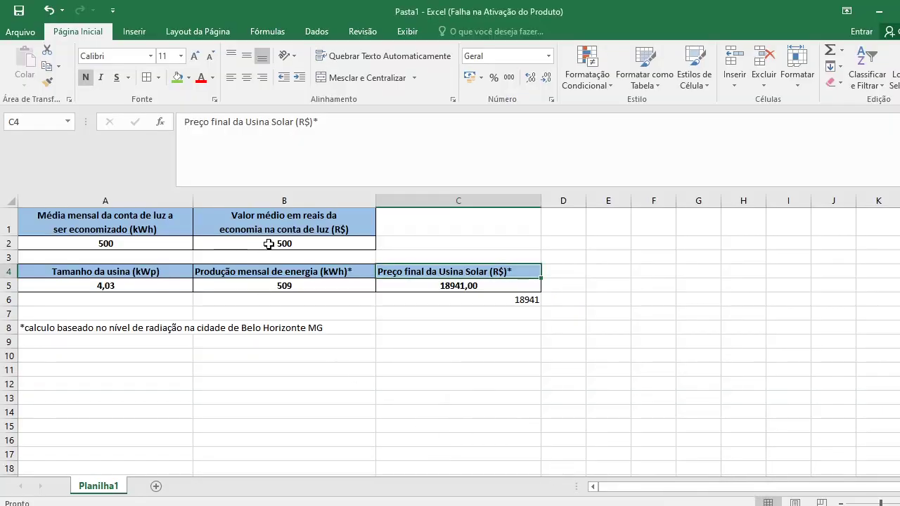
left_click(298, 243)
left_click(140, 244)
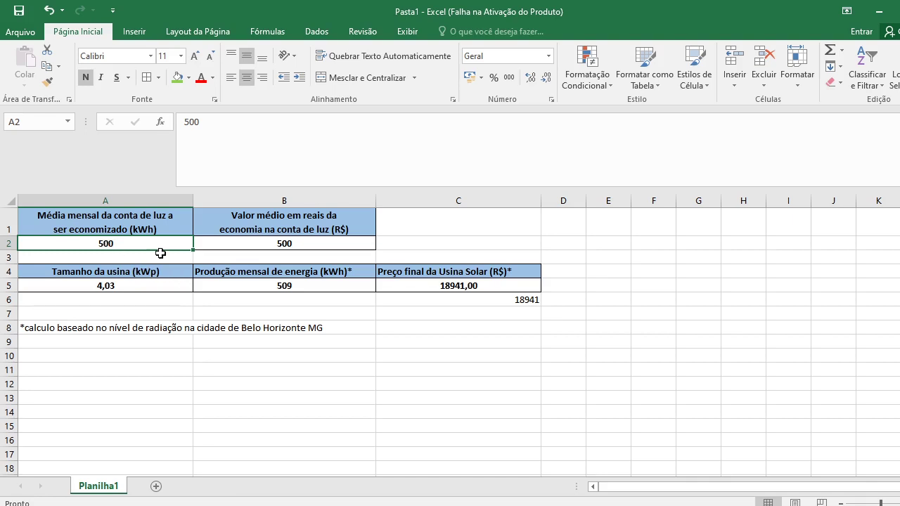
left_click(274, 240)
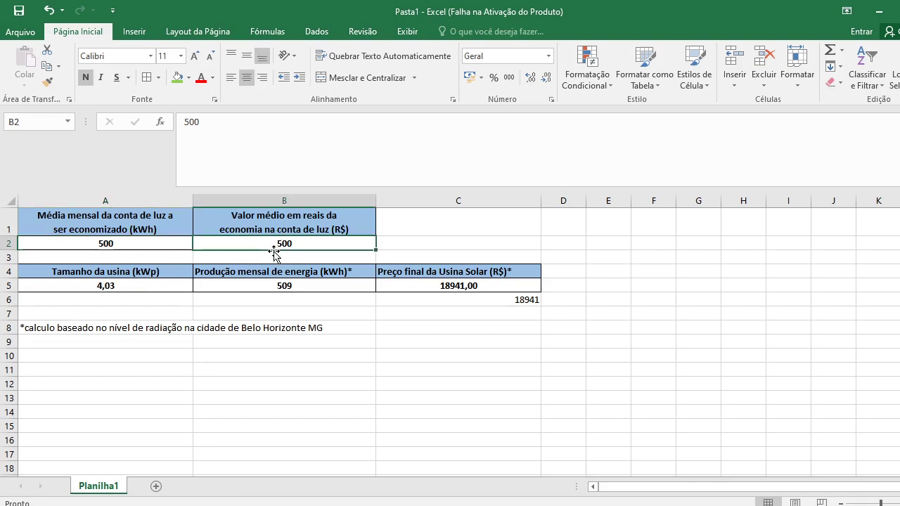
left_click(184, 240)
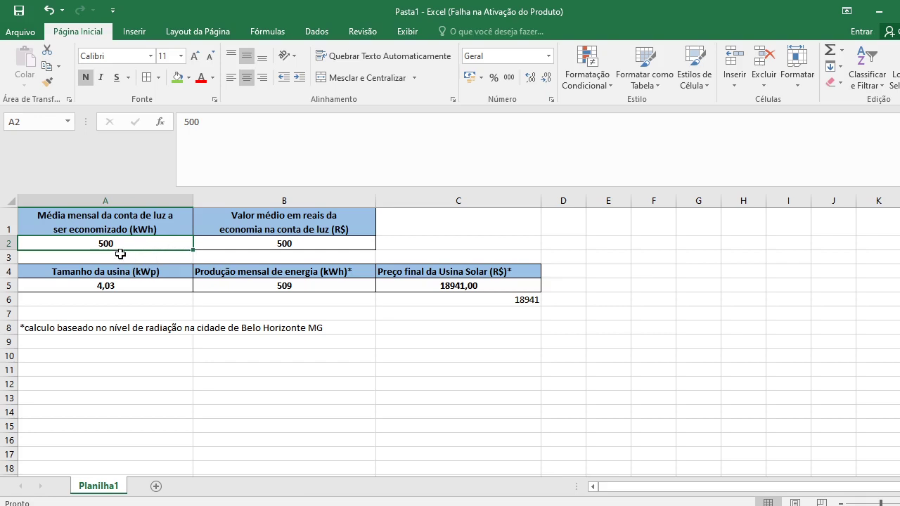
left_click(261, 241)
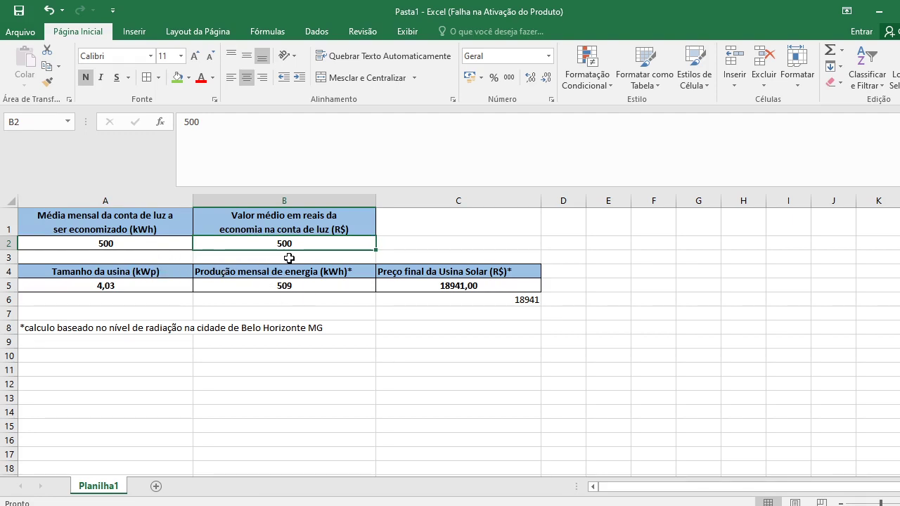
left_click(111, 250)
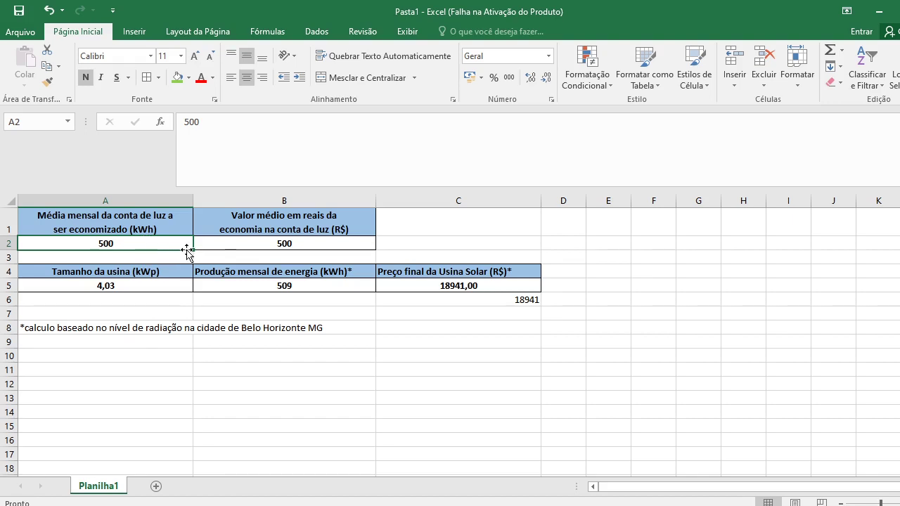
left_click(303, 242)
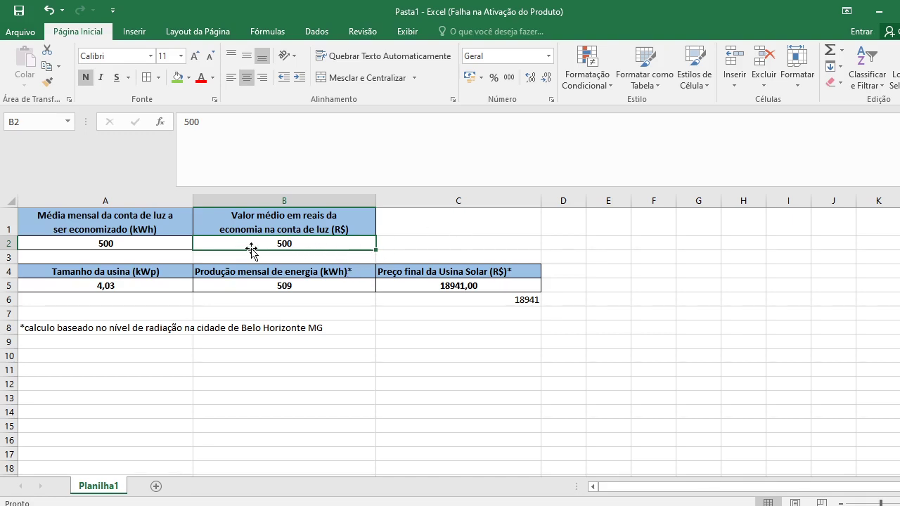
left_click(317, 257)
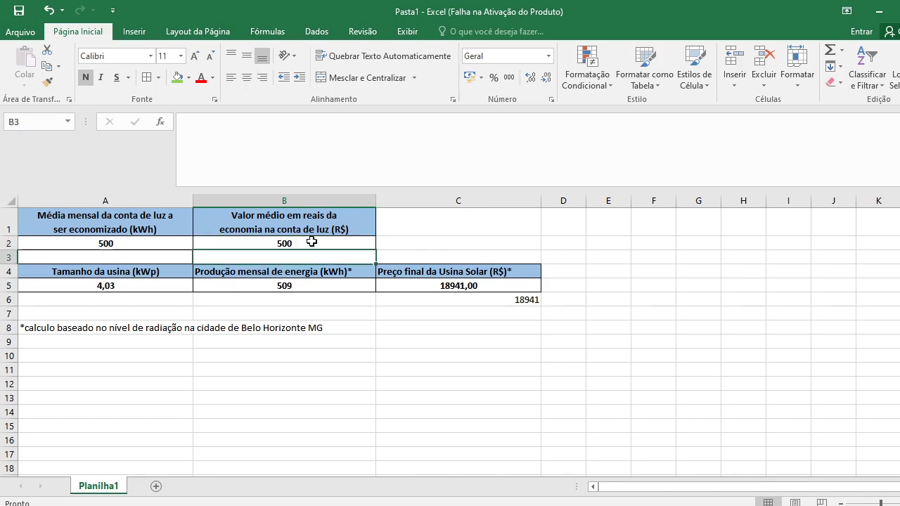
left_click(311, 242)
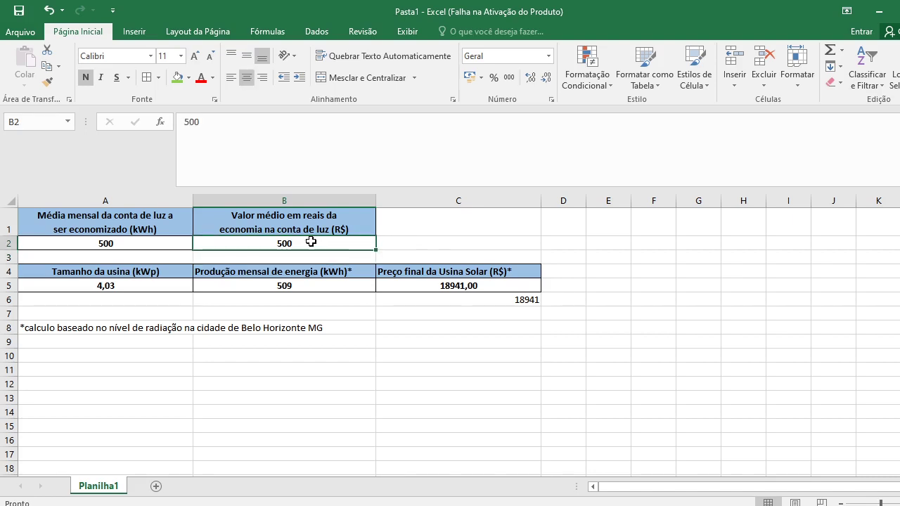